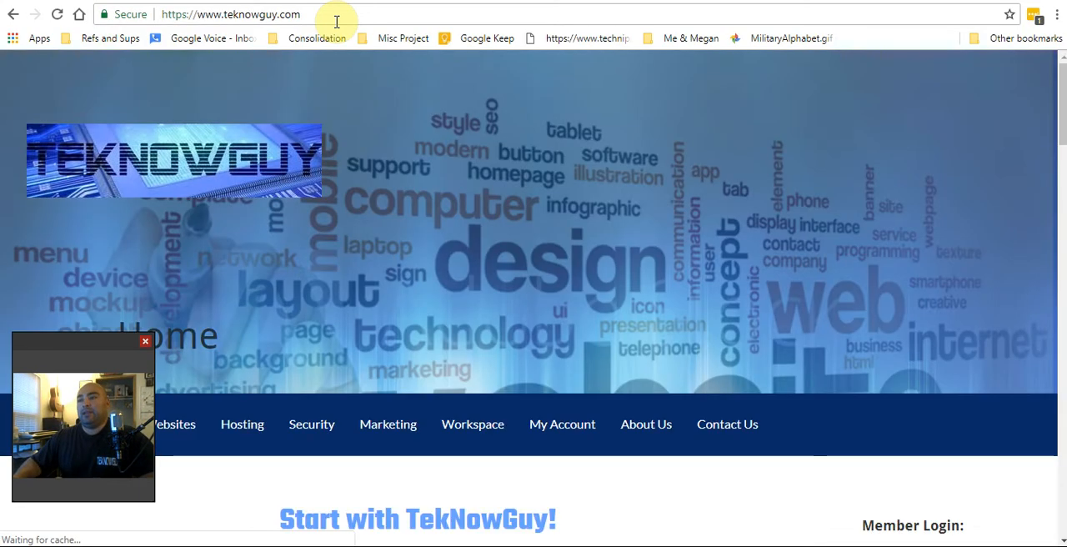
Search for the domain name "mysiteistotallyawesome" in the home page's domain finder
drag(67, 348, 66, 384)
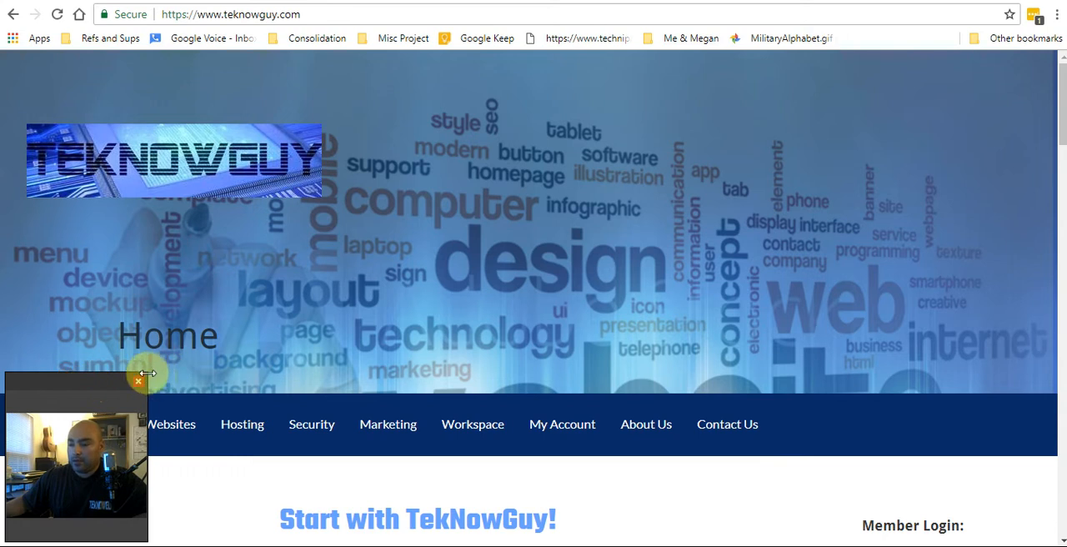
scroll(495, 420, down, 1)
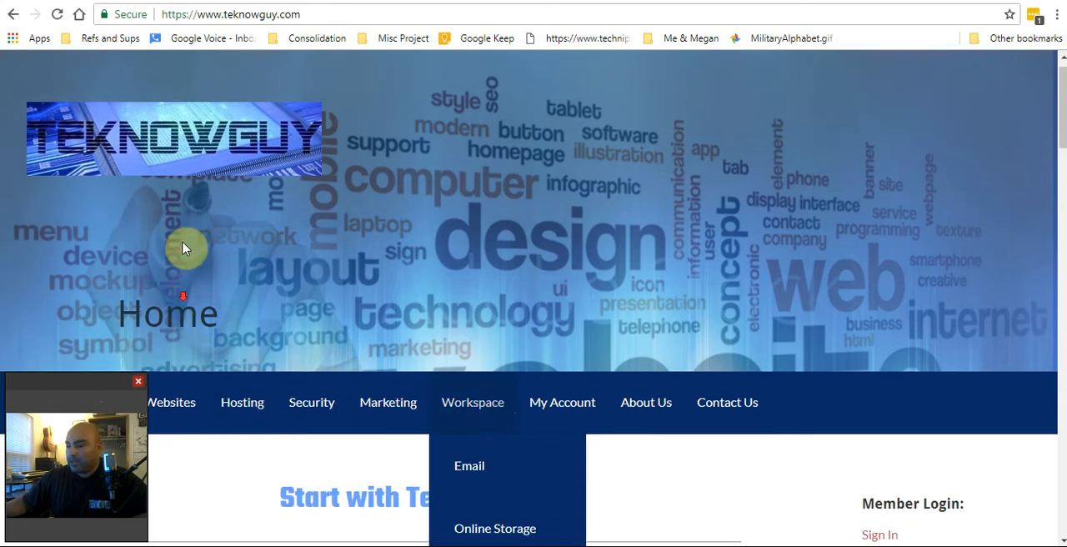
scroll(200, 194, down, 3)
mouse_move(185, 210)
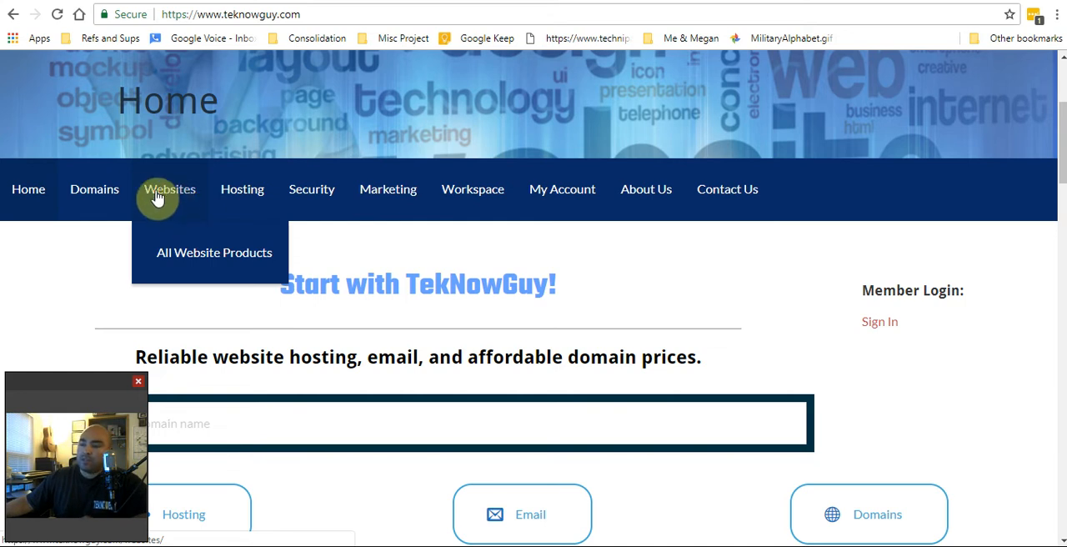
scroll(307, 256, down, 2)
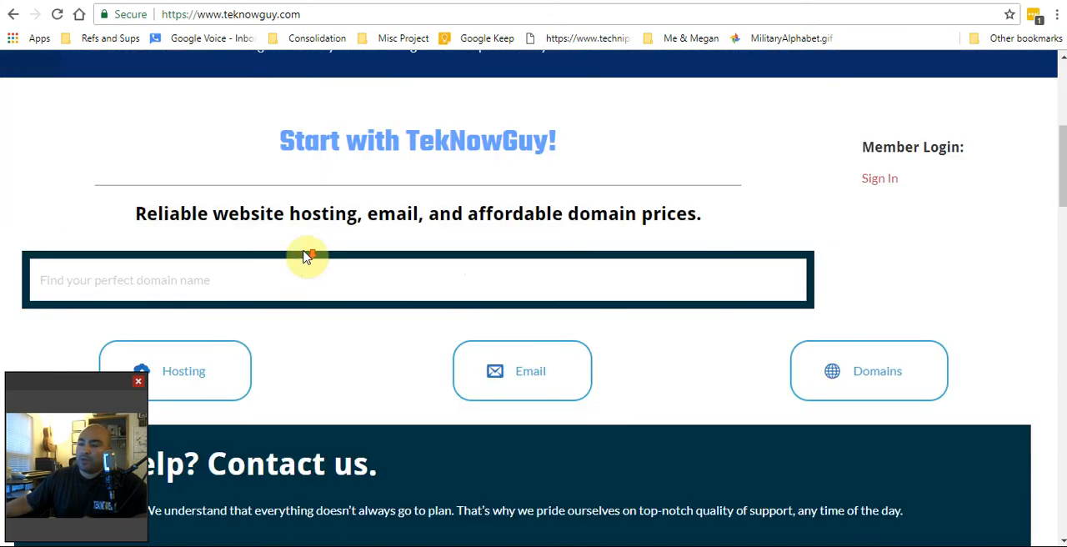
click(203, 266)
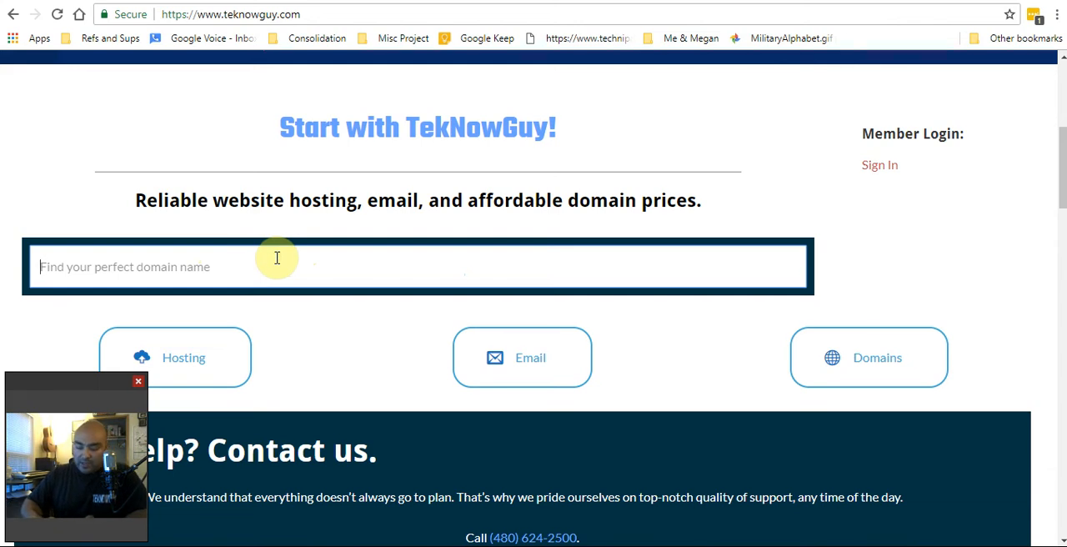
text(mysite)
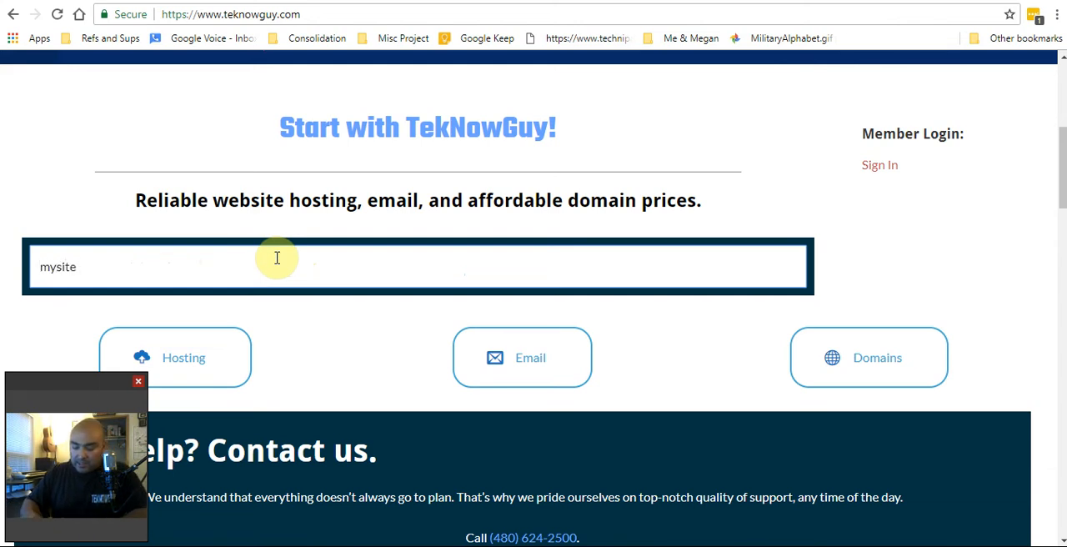
key(BackSpace)
text(istotally)
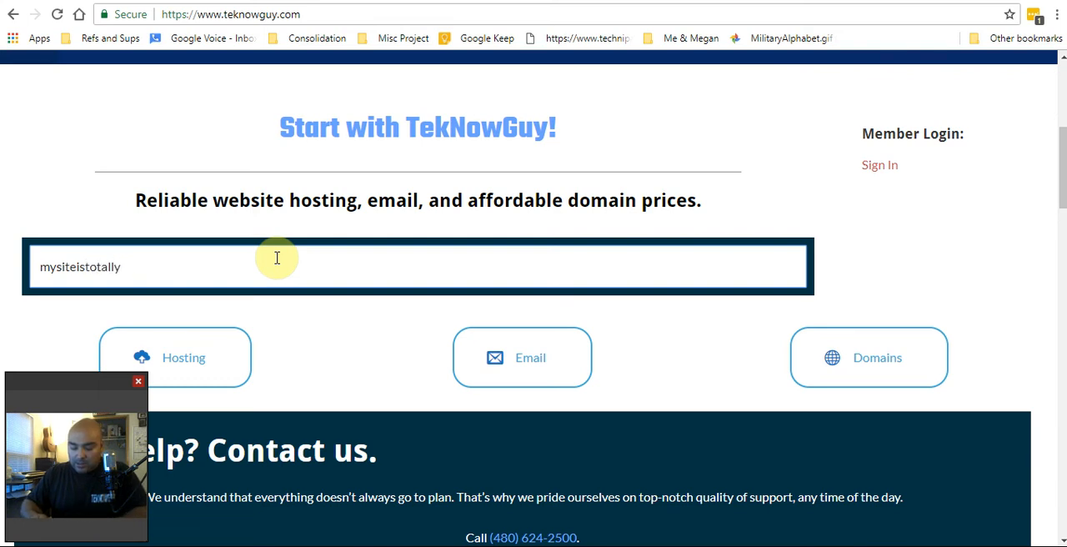
text(awesome)
key(Return)
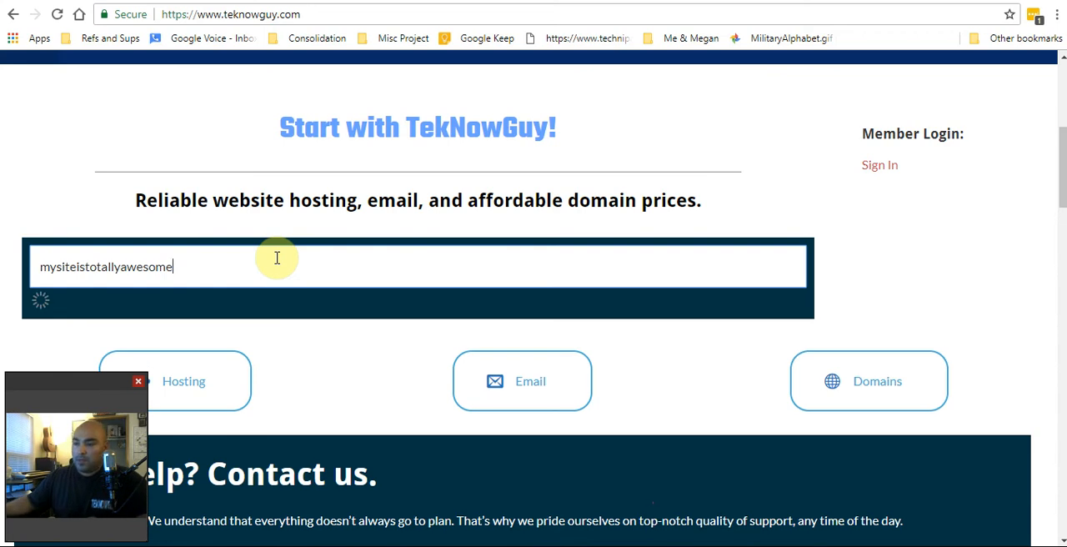
Continue to the cart with the domain mysiteistotallyawesome.com
scroll(631, 380, down, 2)
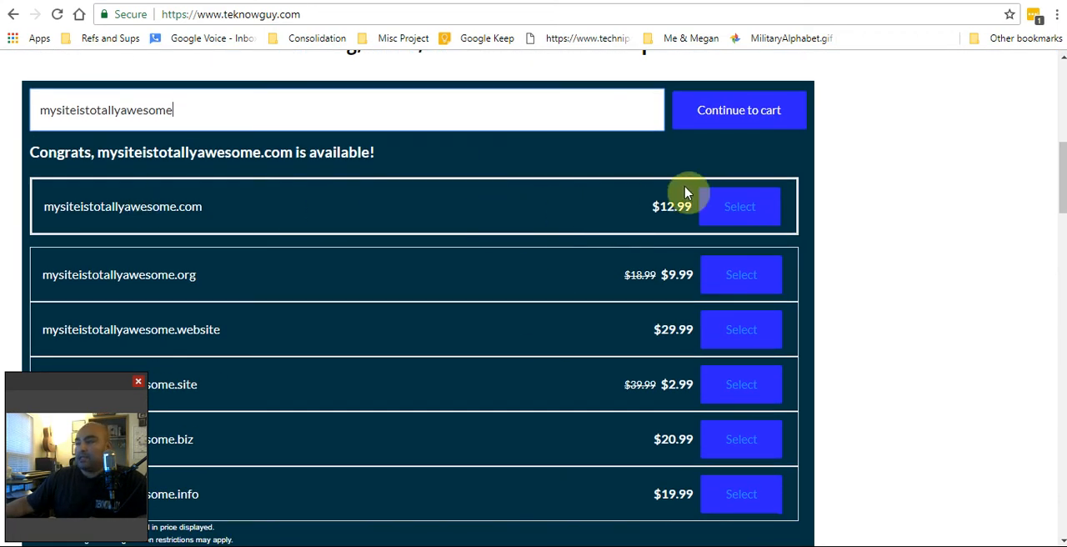
click(740, 115)
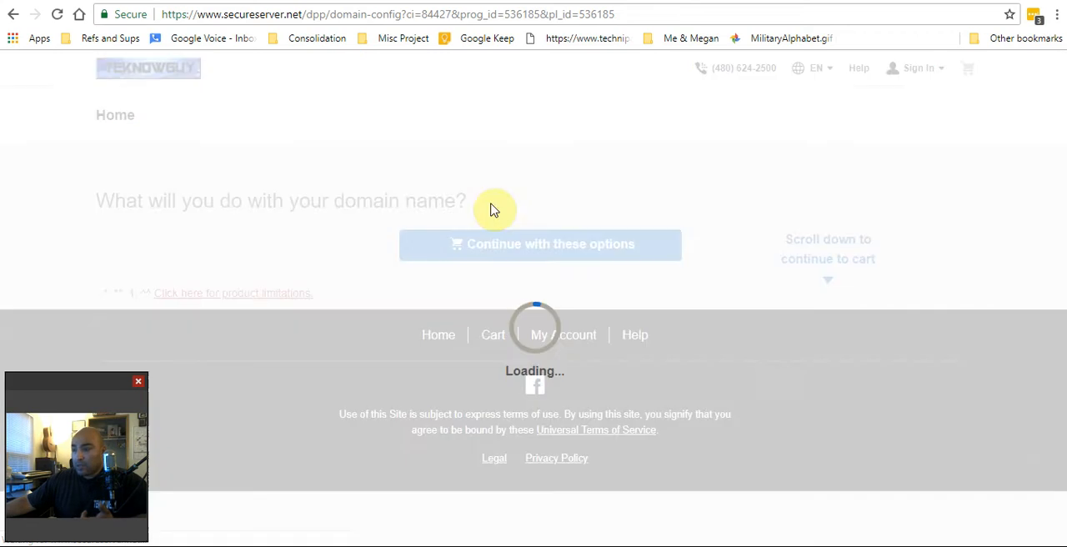
Examine the domain privacy plans and read the details of the Privacy & Business Protection plan
scroll(521, 336, down, 4)
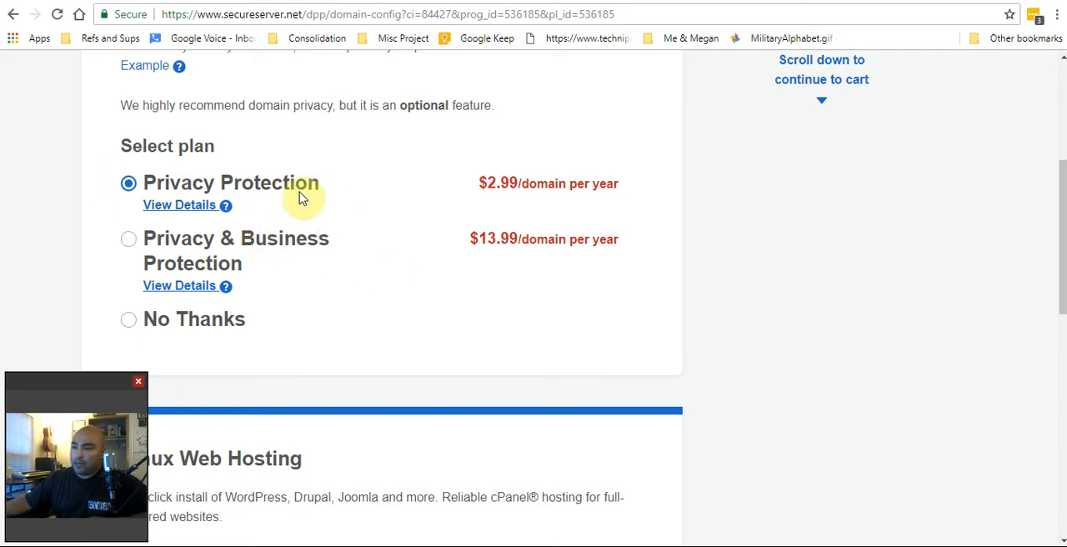
scroll(342, 198, down, 3)
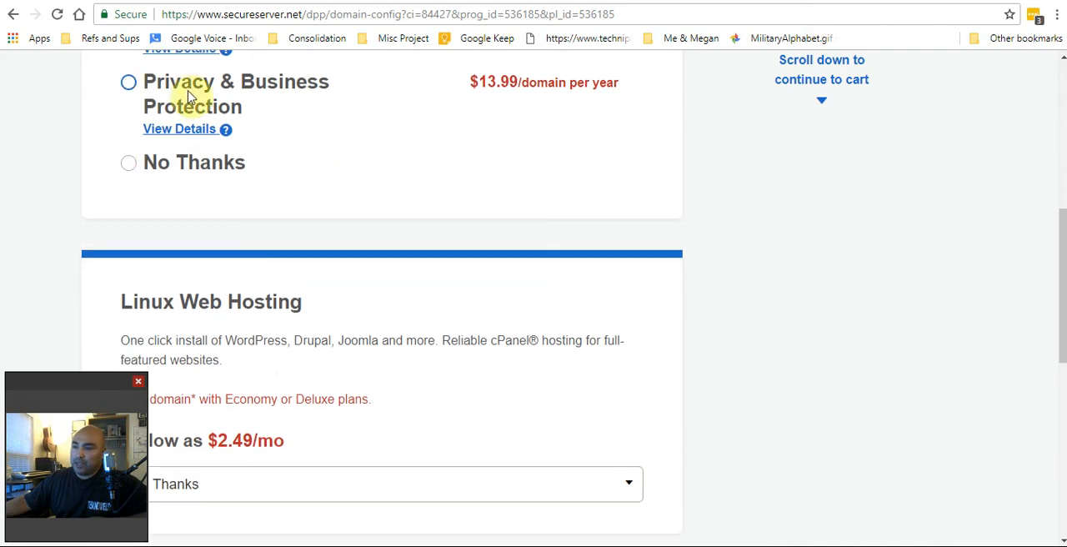
scroll(325, 146, up, 1)
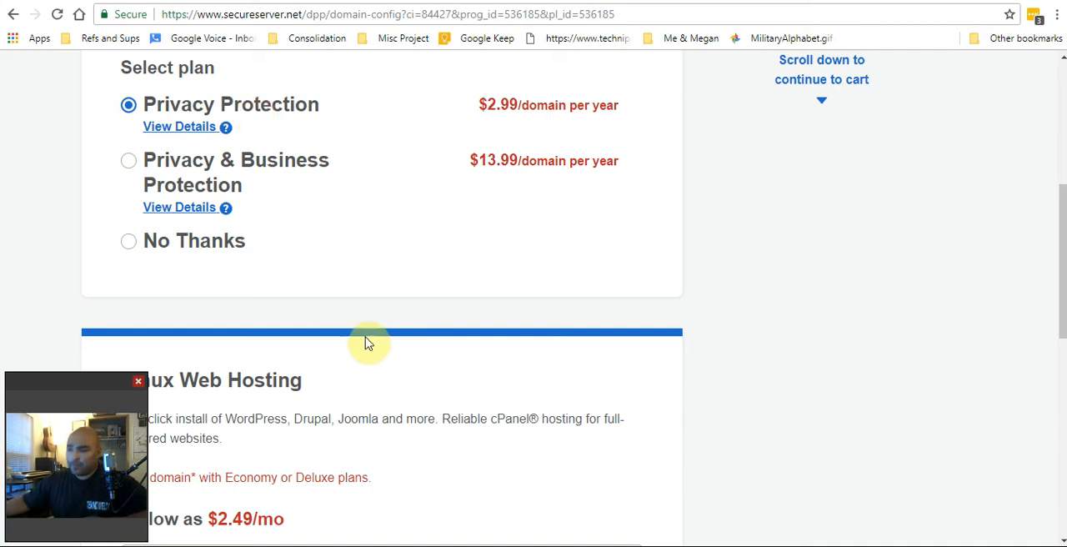
scroll(368, 343, down, 1)
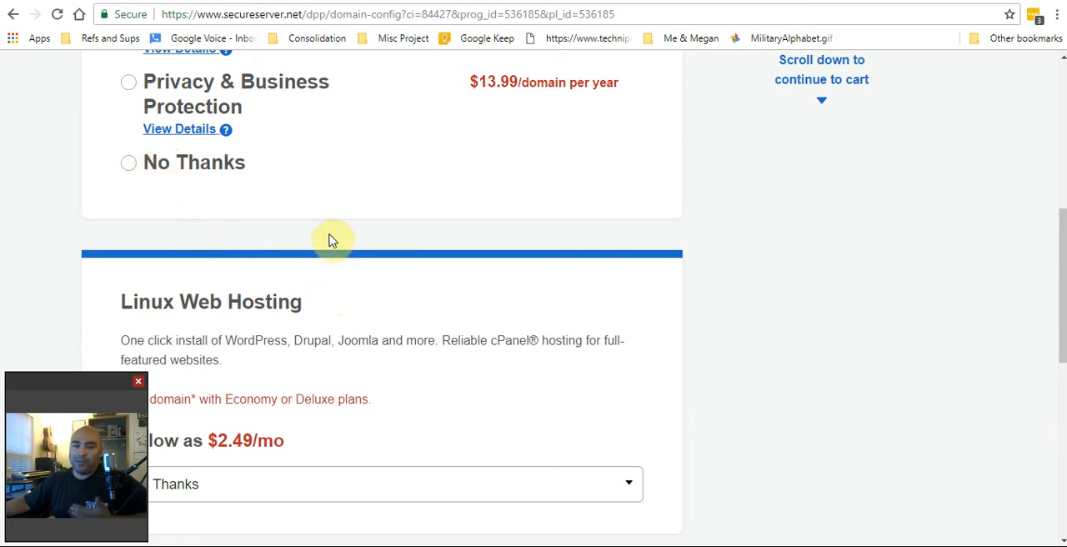
scroll(328, 240, up, 2)
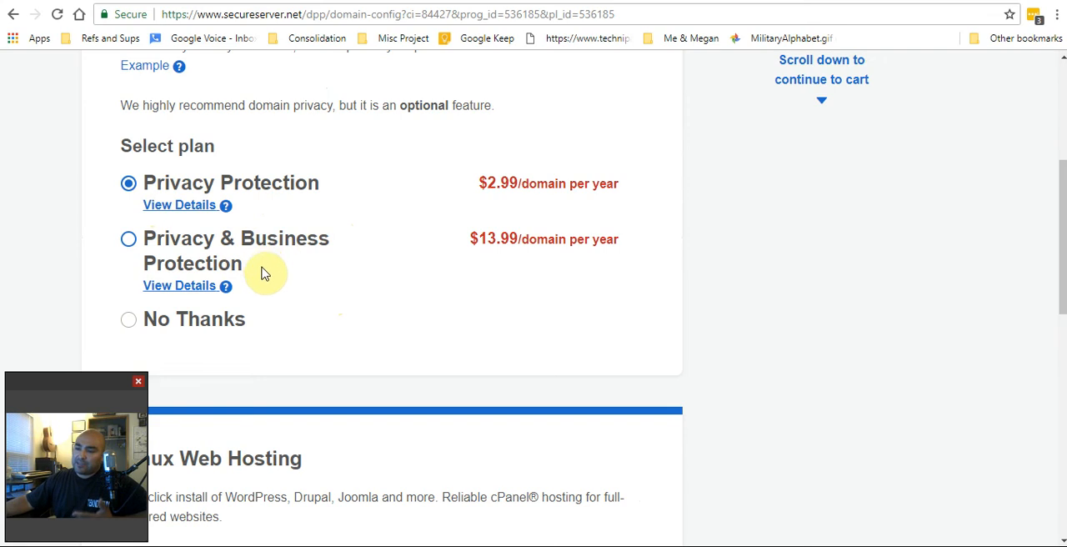
click(227, 287)
scroll(275, 304, down, 3)
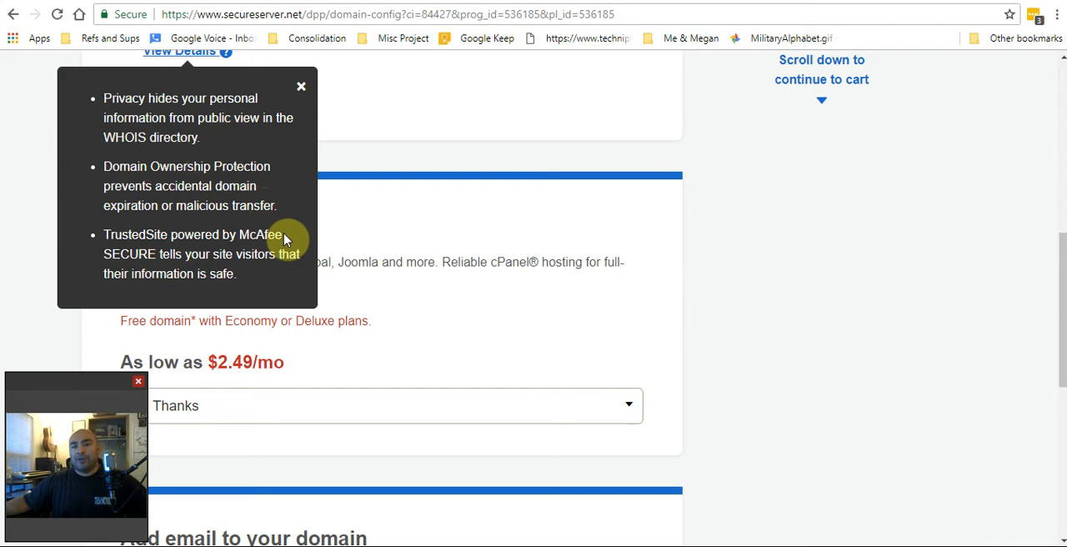
click(303, 90)
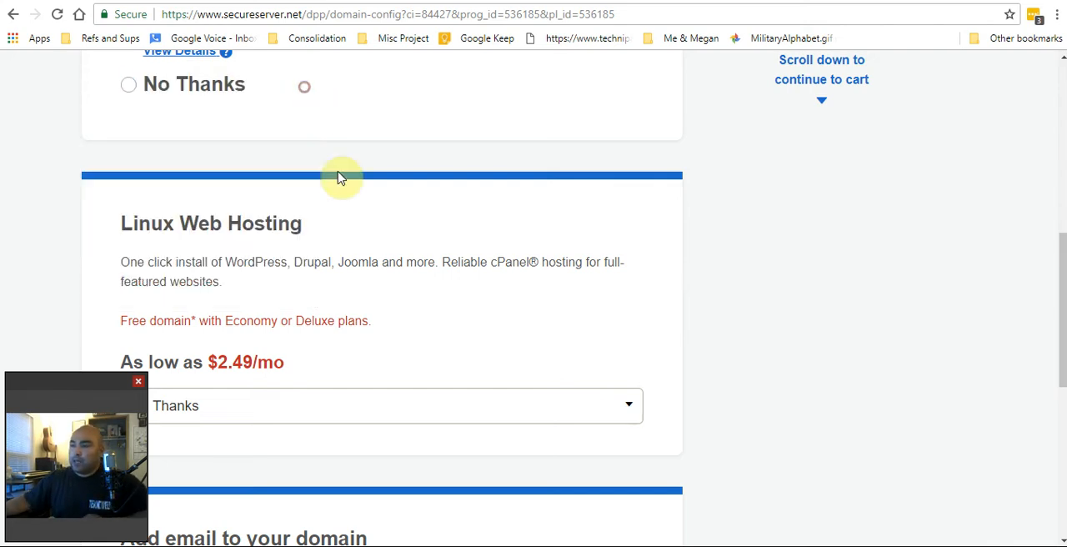
Look over the optional Linux Web Hosting and domain email add-ons offered with the domain
scroll(333, 245, down, 2)
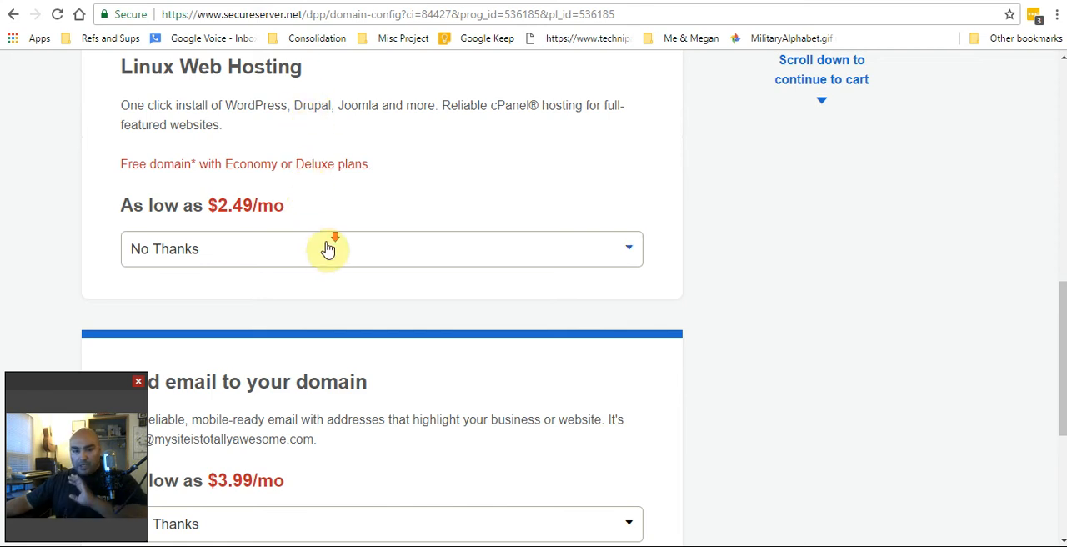
scroll(329, 248, down, 2)
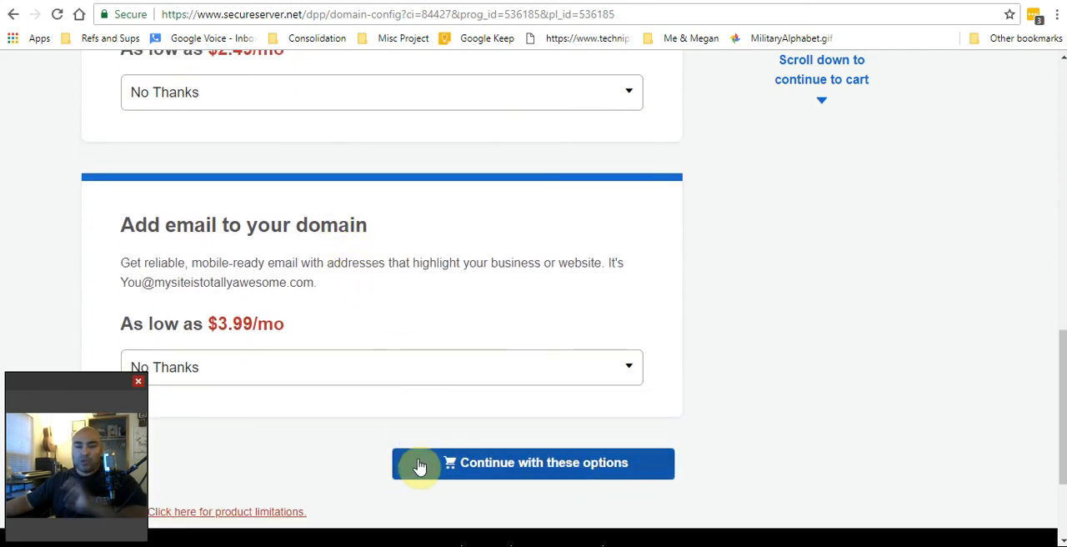
scroll(404, 461, up, 1)
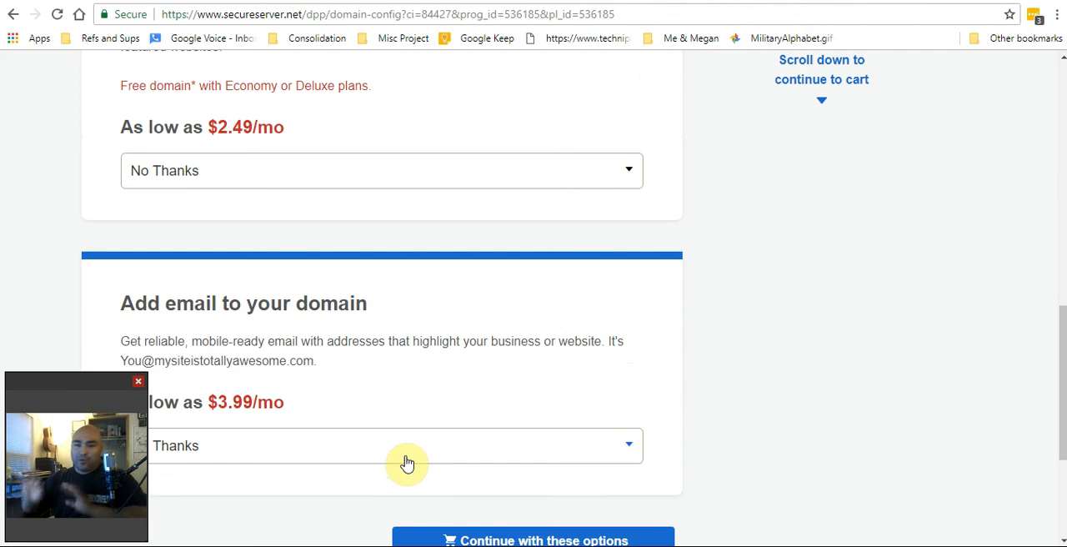
scroll(433, 404, up, 10)
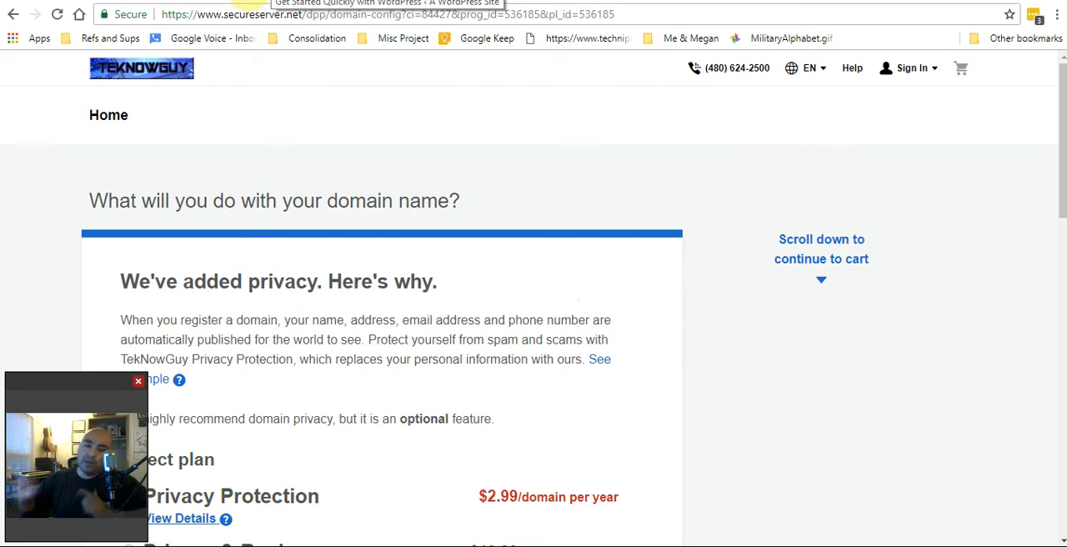
Switch to the WordPress setup page and start the Quick Start Wizard
click(254, 1)
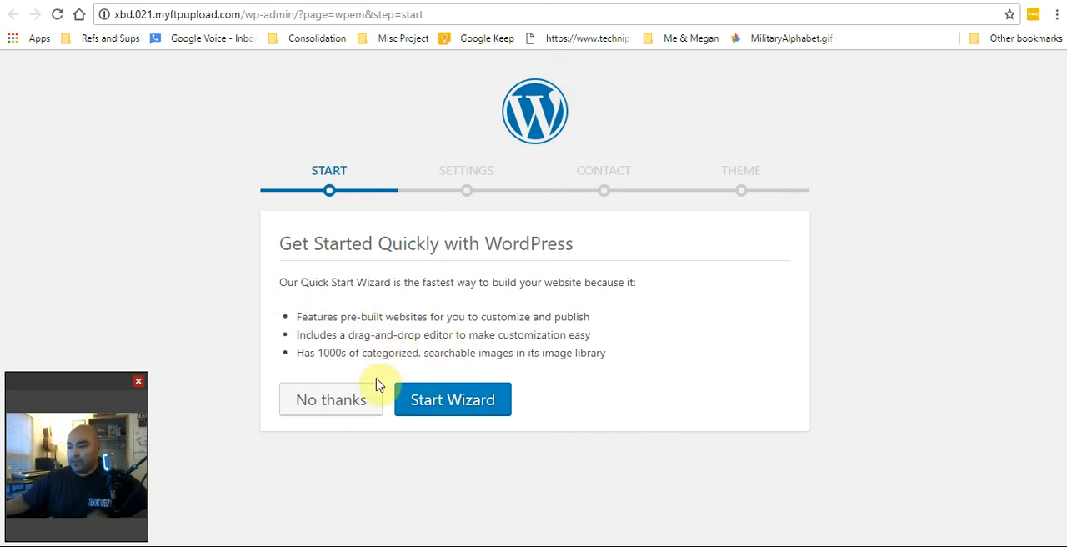
click(468, 414)
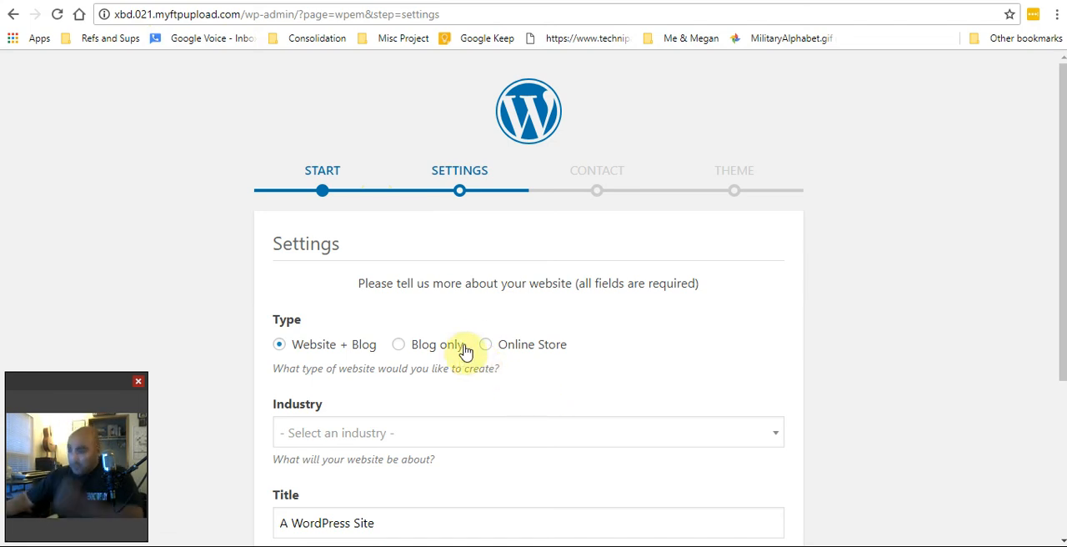
Set the website type to Online Store and the industry to Art Gallery in the wizard's settings
scroll(467, 355, down, 1)
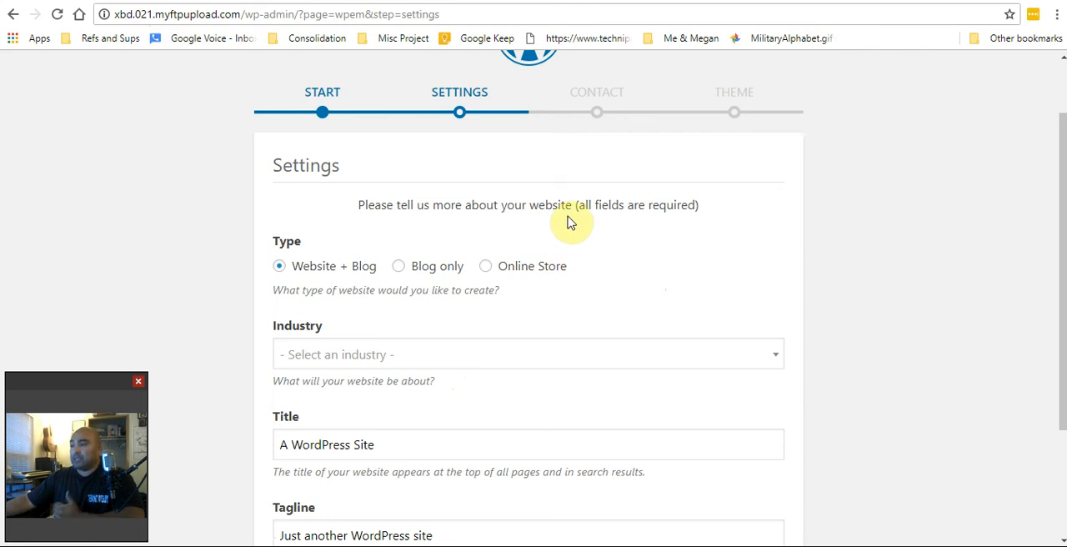
scroll(595, 310, down, 1)
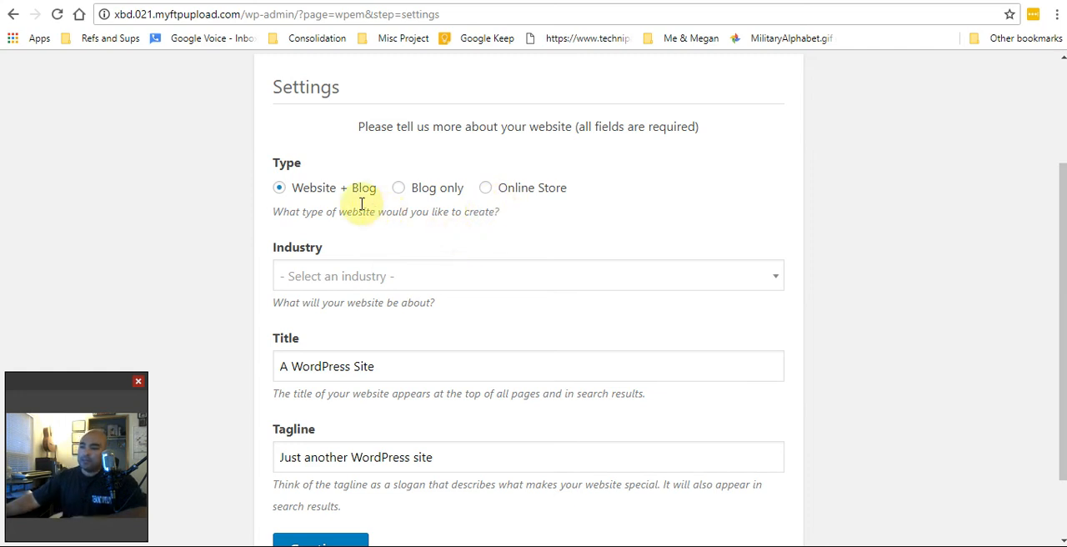
click(486, 190)
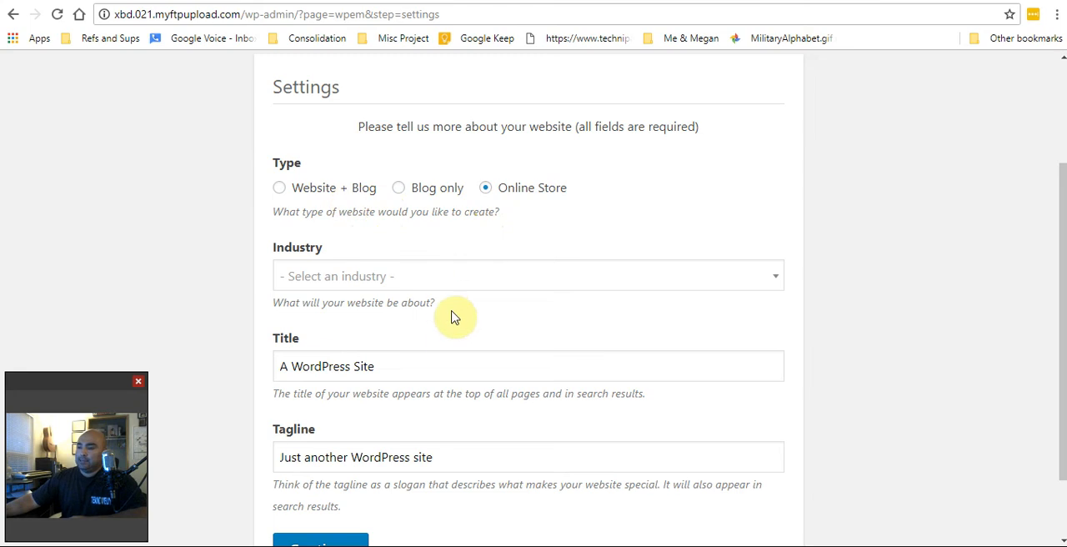
click(767, 275)
scroll(729, 286, down, 1)
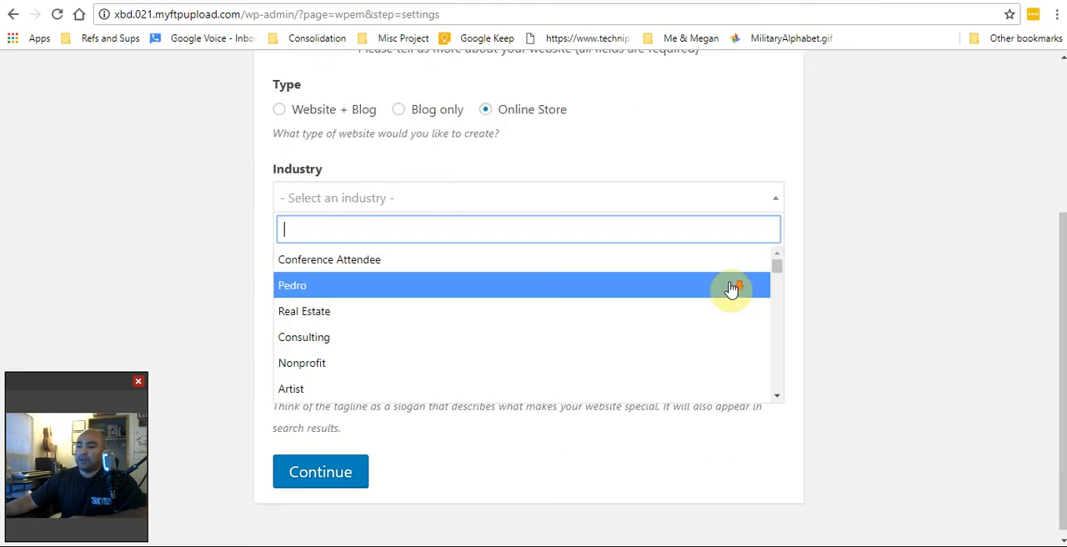
scroll(700, 349, down, 1)
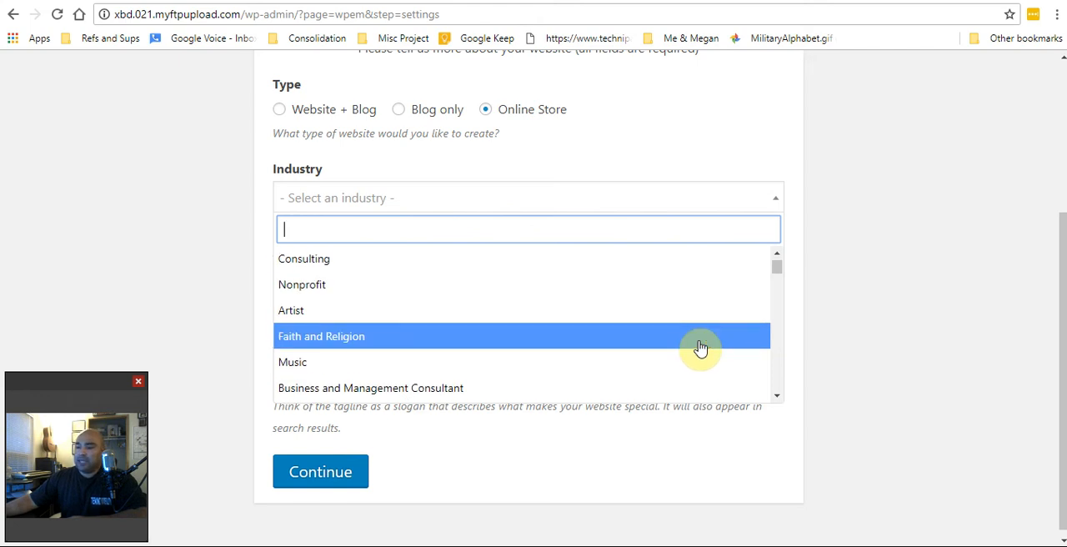
scroll(700, 349, down, 1)
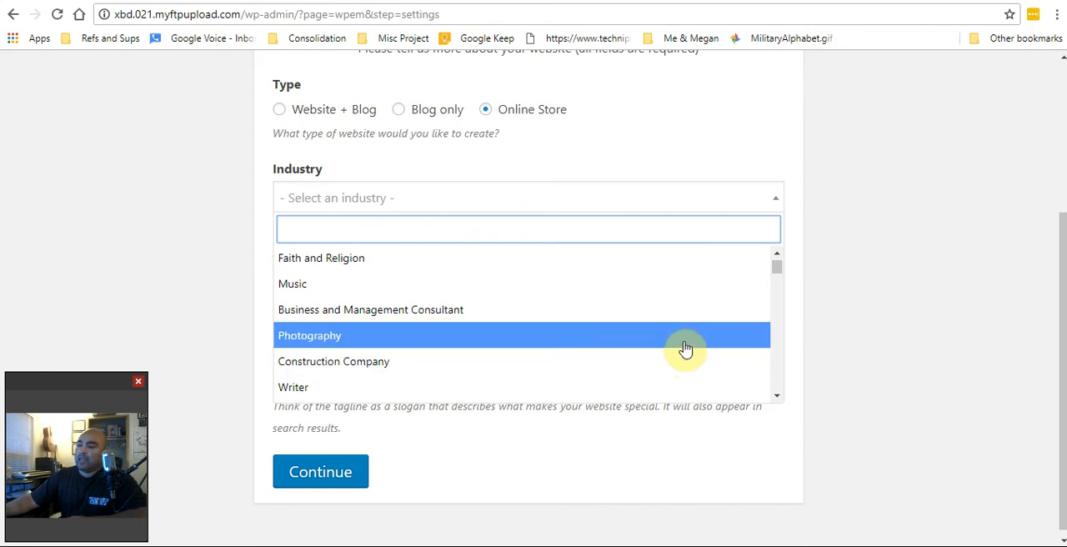
scroll(685, 349, down, 1)
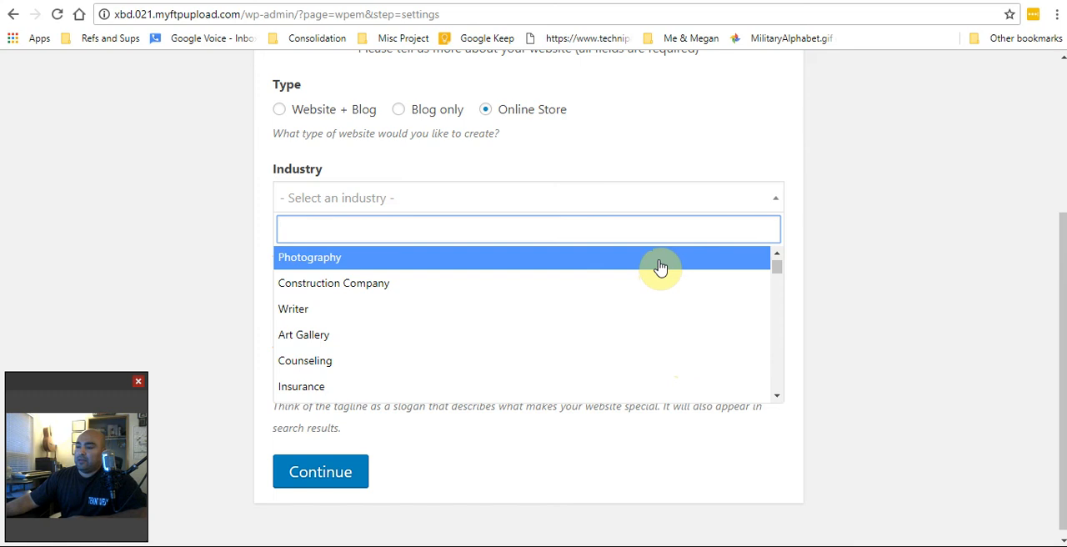
click(663, 336)
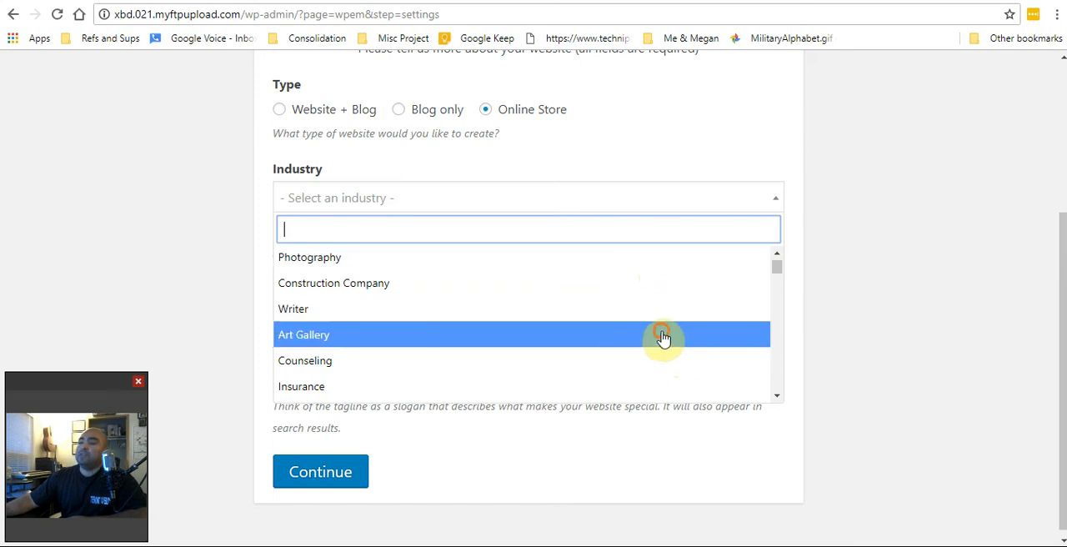
Replace the default website title with "att aty"
click(448, 282)
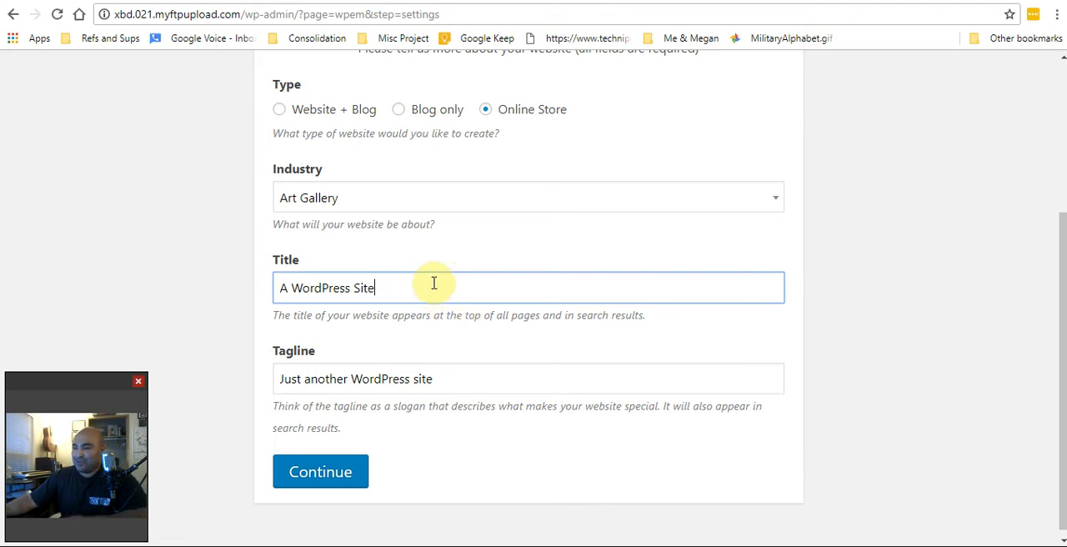
triple_click(419, 288)
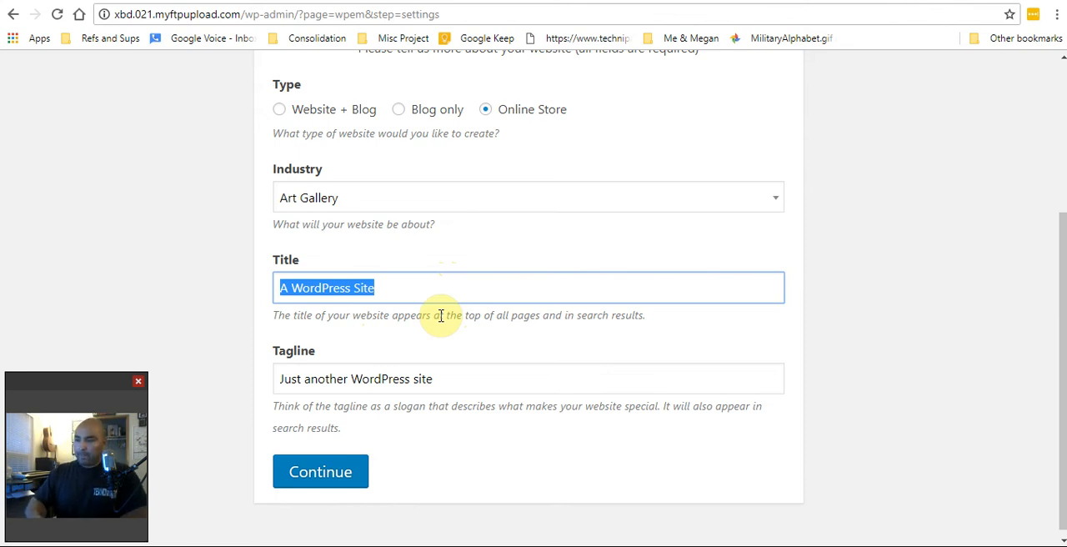
text(Ats )
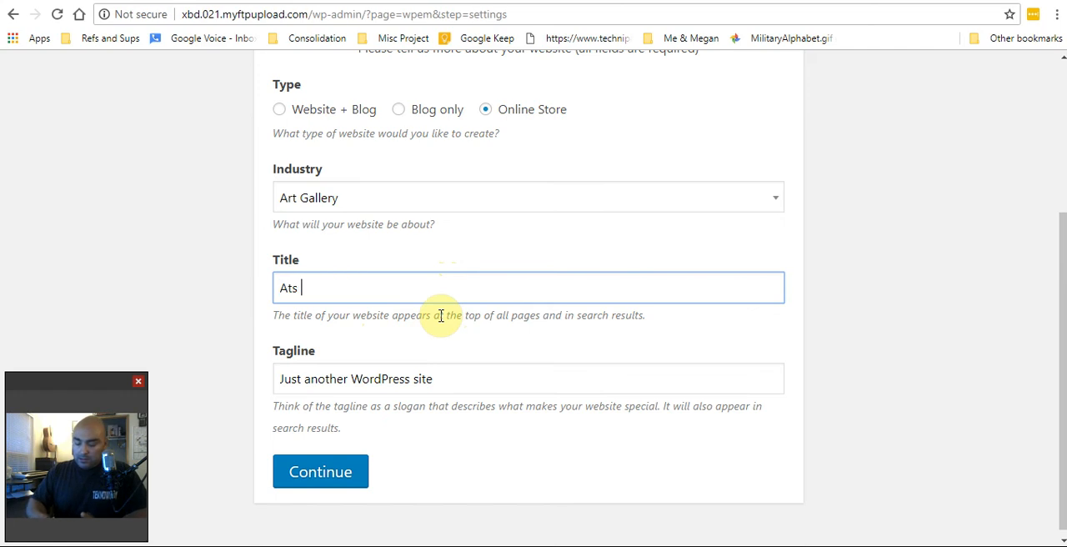
text(at galle)
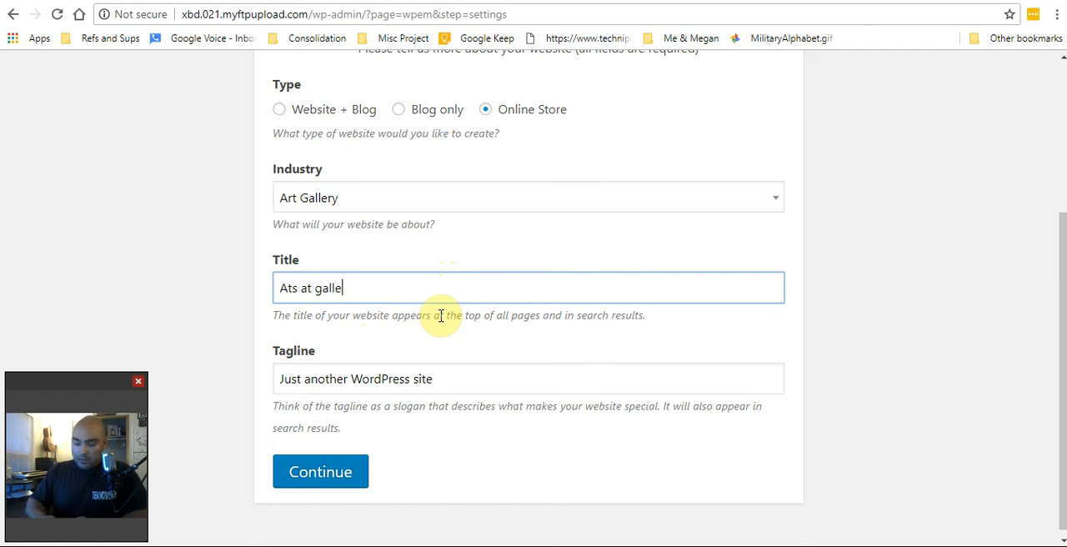
text(t)
key(BackSpace)
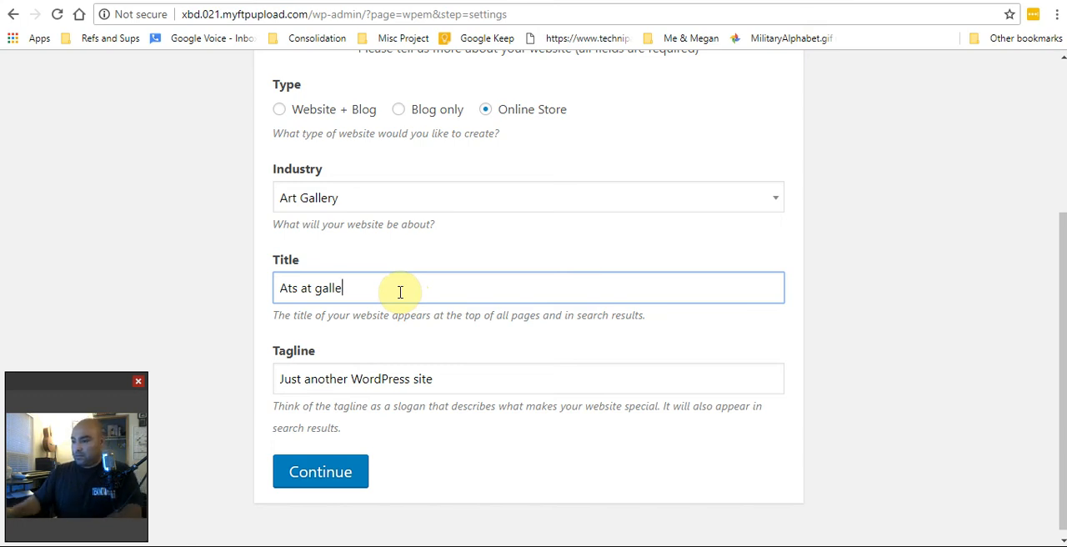
key(BackSpace)
key(BackSpace)
key(BackSpace)
key(BackSpace)
key(BackSpace)
key(BackSpace)
key(BackSpace)
key(BackSpace)
key(BackSpace)
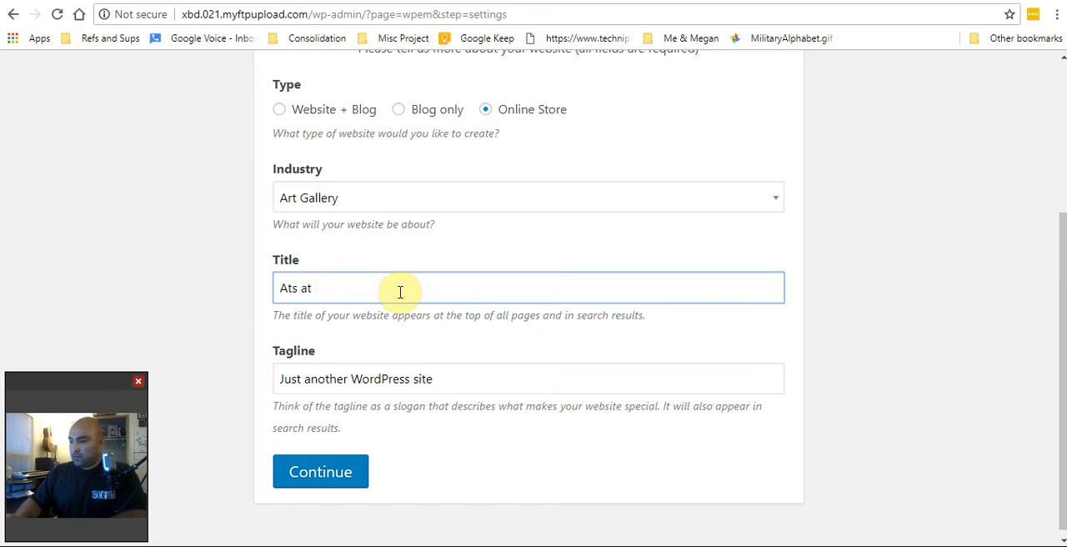
key(BackSpace)
key(BackSpace)
key(BackSpace)
text(at)
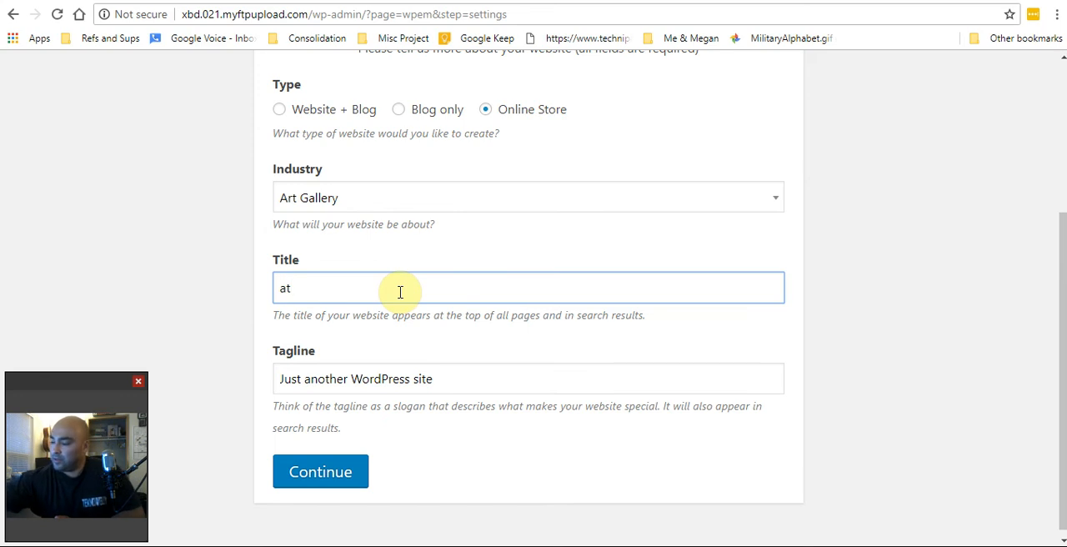
key(BackSpace)
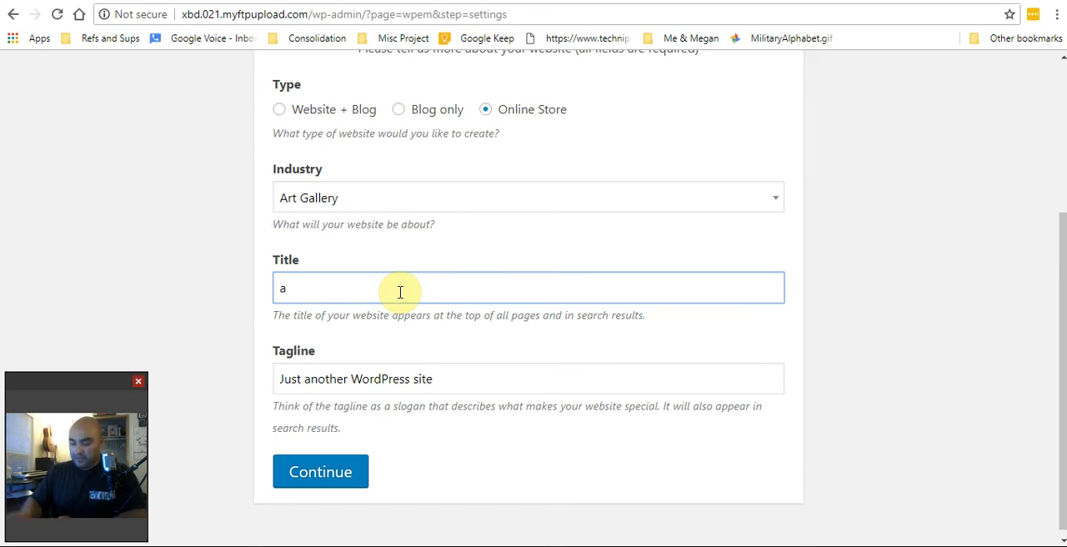
text(tg)
key(BackSpace)
key(BackSpace)
key(BackSpace)
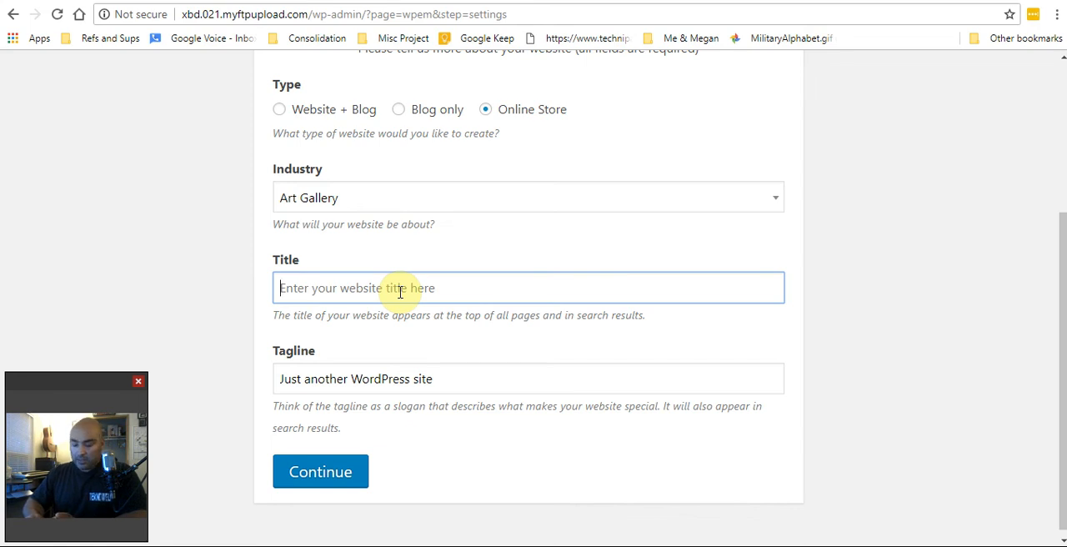
text(att aty)
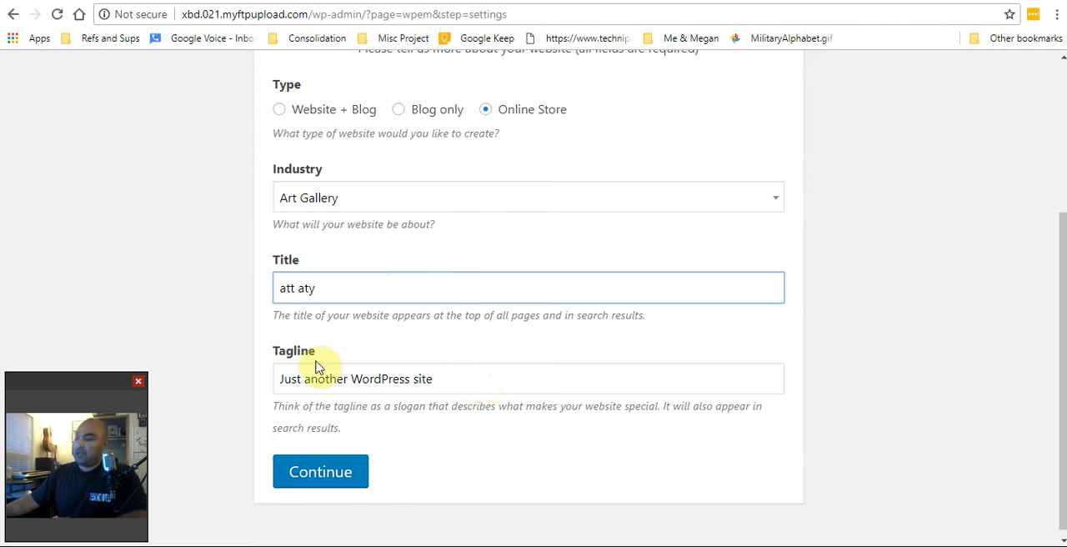
Keep the default tagline "Just another WordPress site" and proceed to the wizard's contact details
triple_click(475, 380)
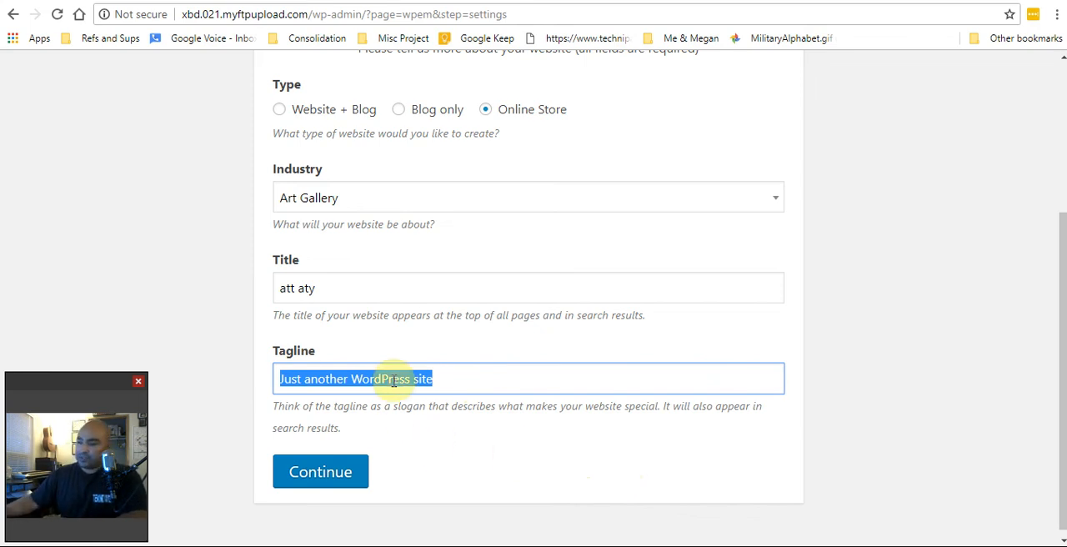
click(476, 384)
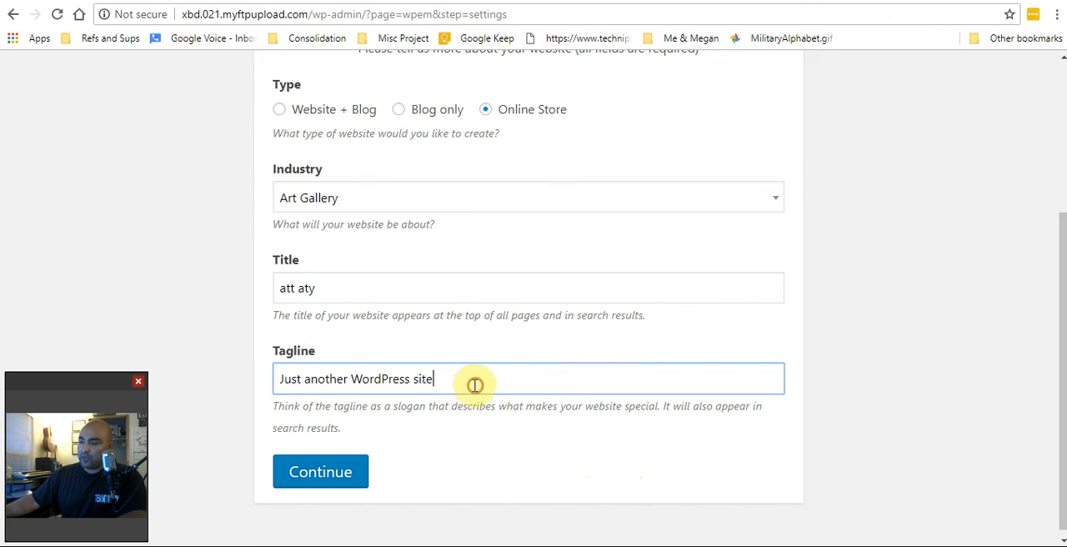
click(360, 475)
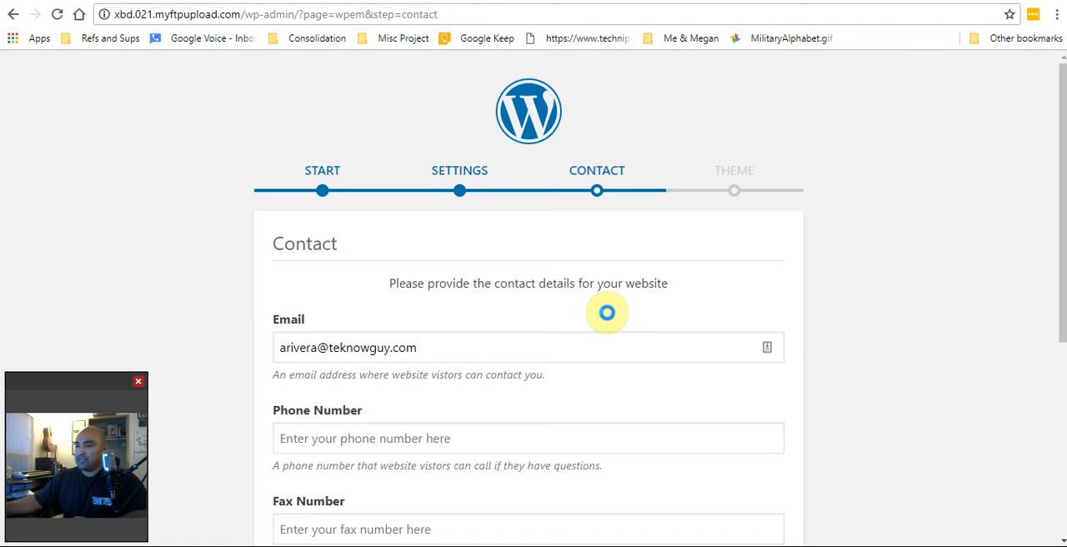
Enter a ten-digit contact phone number for the website
scroll(412, 304, down, 4)
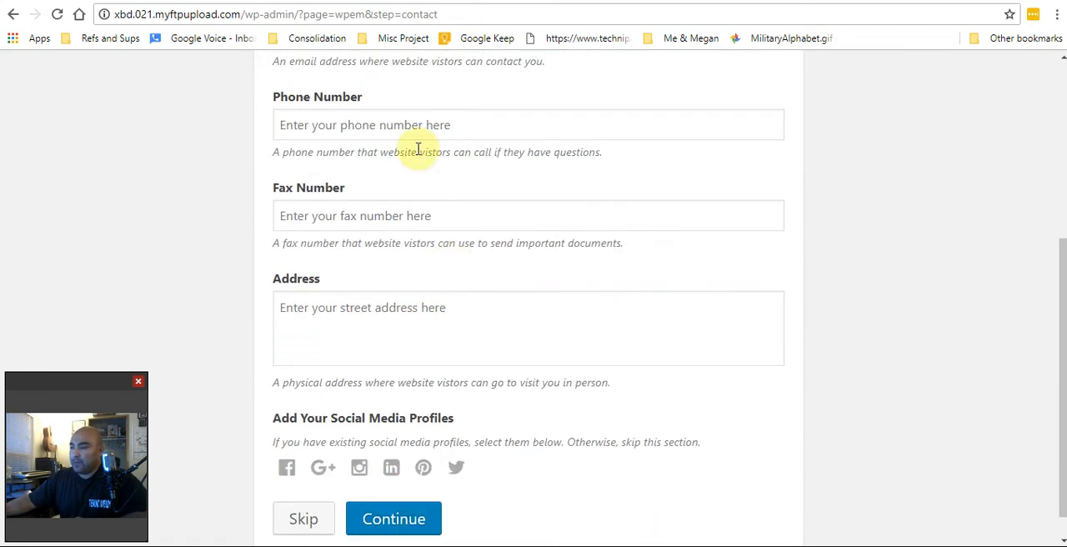
click(440, 130)
click(574, 87)
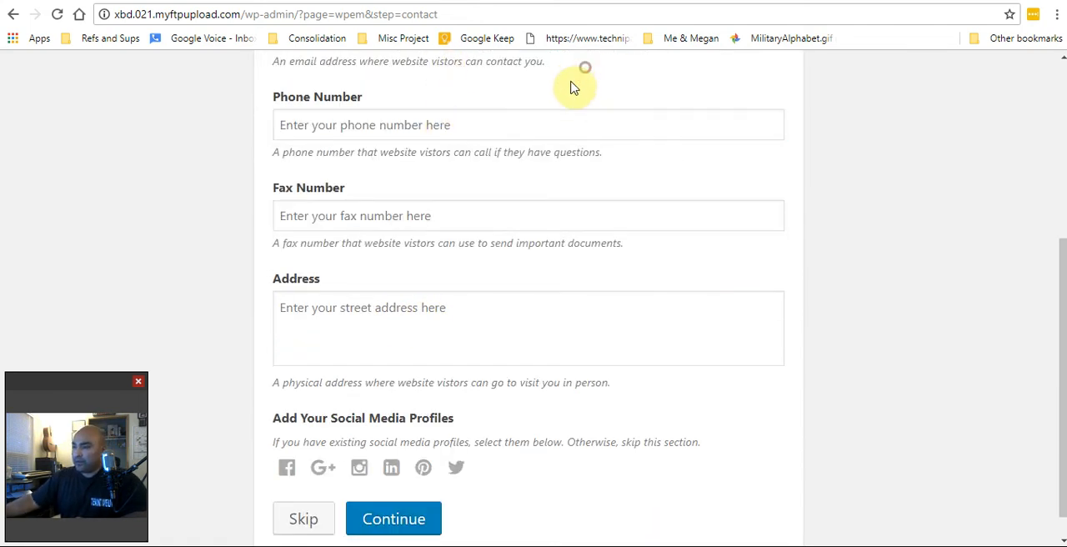
click(532, 111)
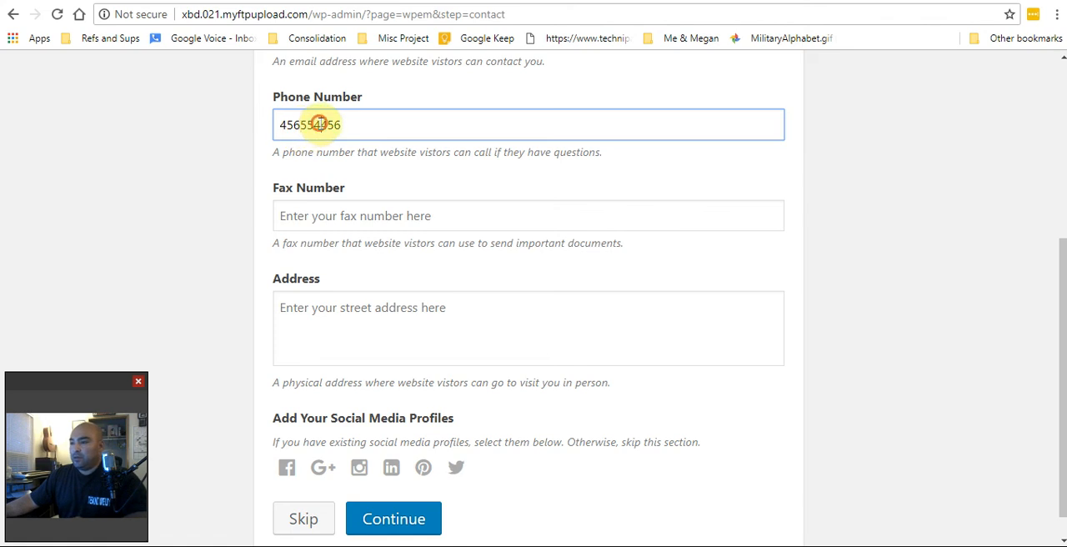
click(320, 124)
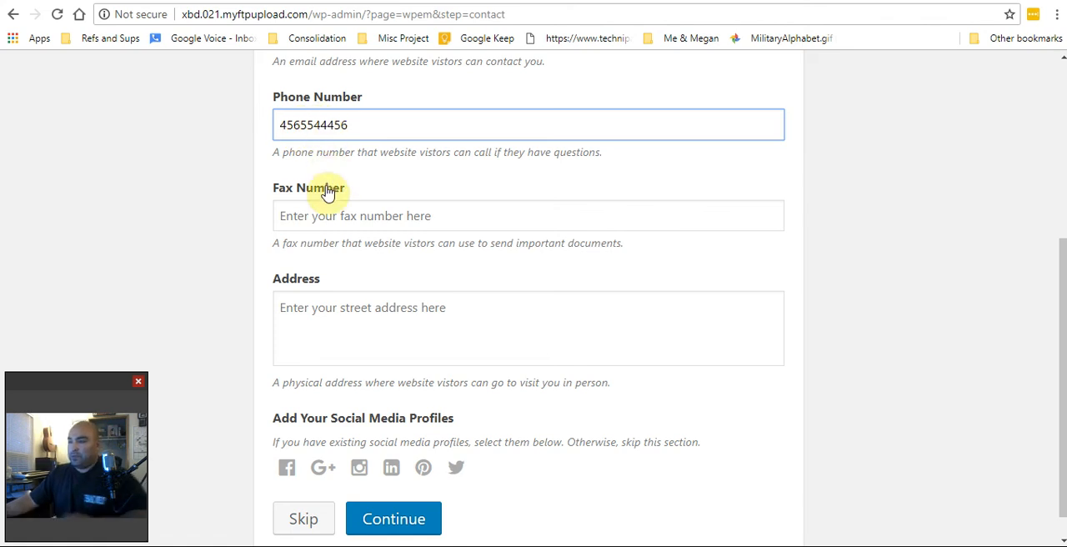
Leave the fax number blank, fill in the address, and proceed to the theme selection without adding social media profiles
click(353, 221)
click(392, 195)
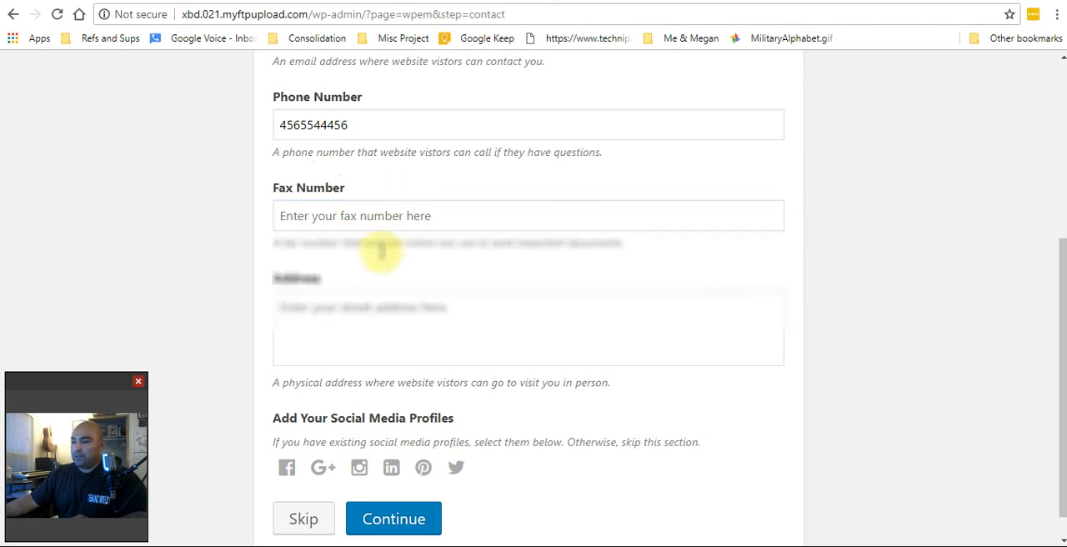
click(403, 316)
text(54645)
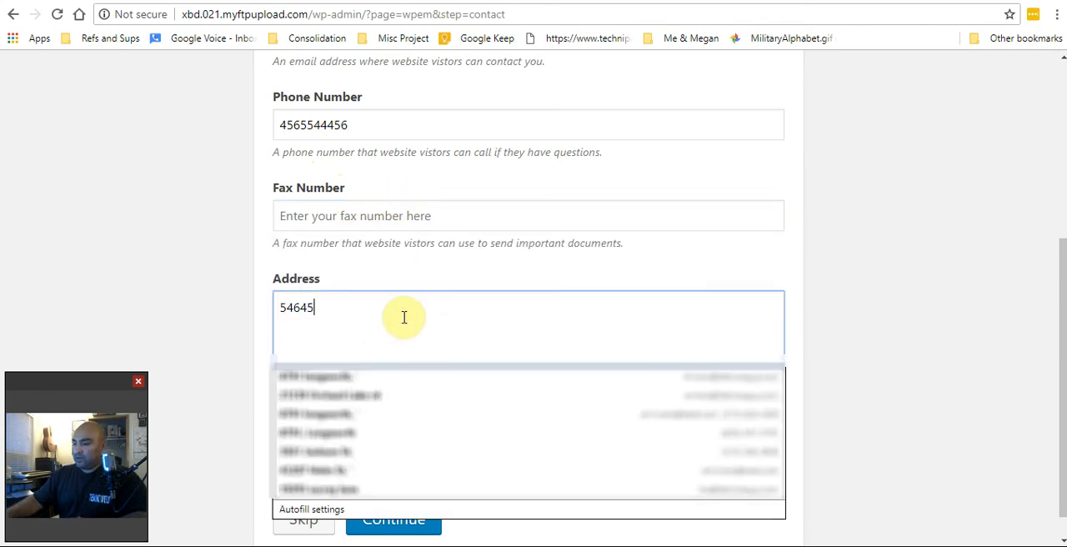
click(564, 319)
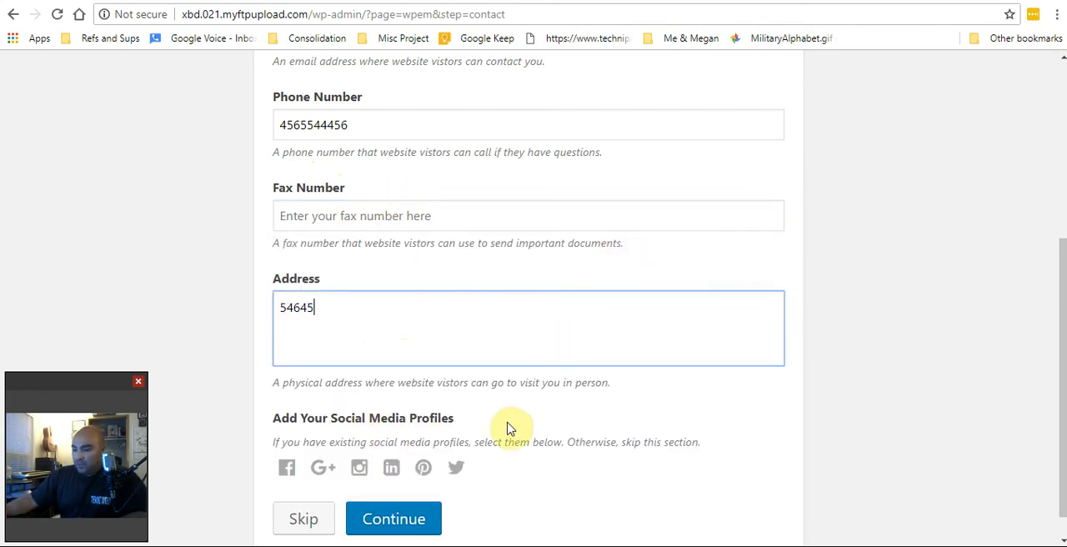
scroll(508, 424, down, 1)
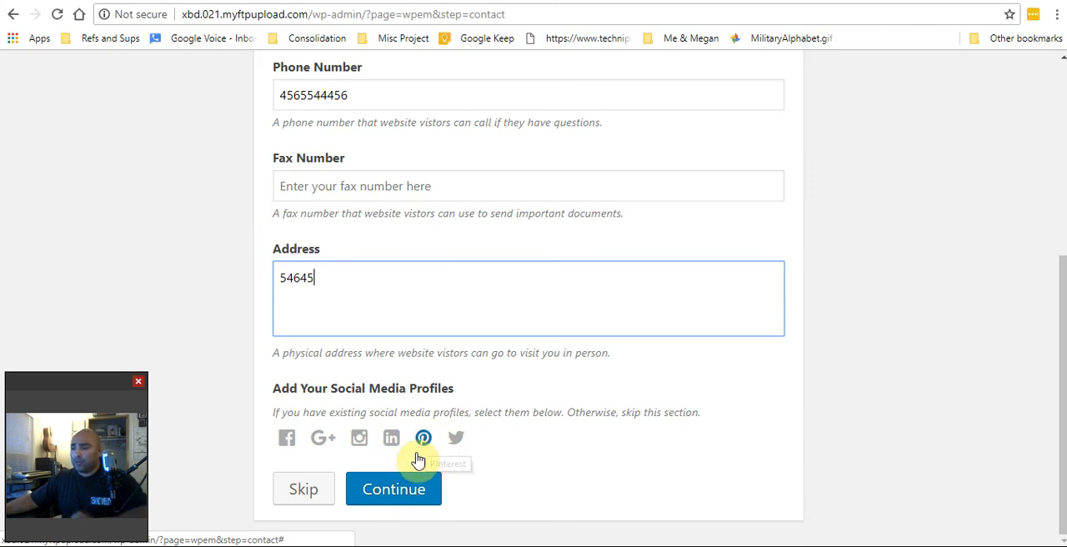
click(406, 500)
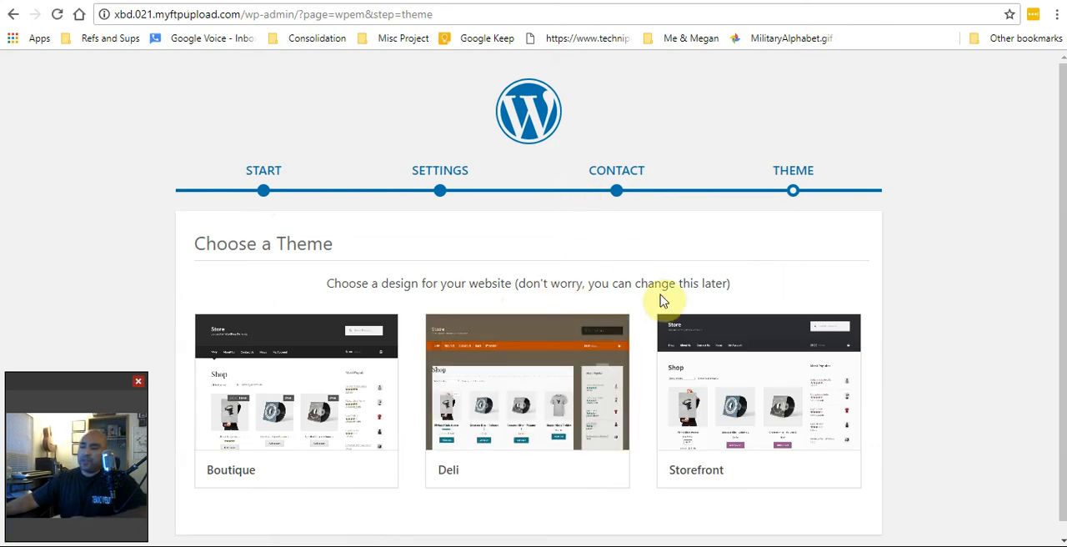
Look over the Boutique, Deli and Storefront themes, then open the Storefront preview and dismiss its two guide tips
scroll(640, 275, down, 1)
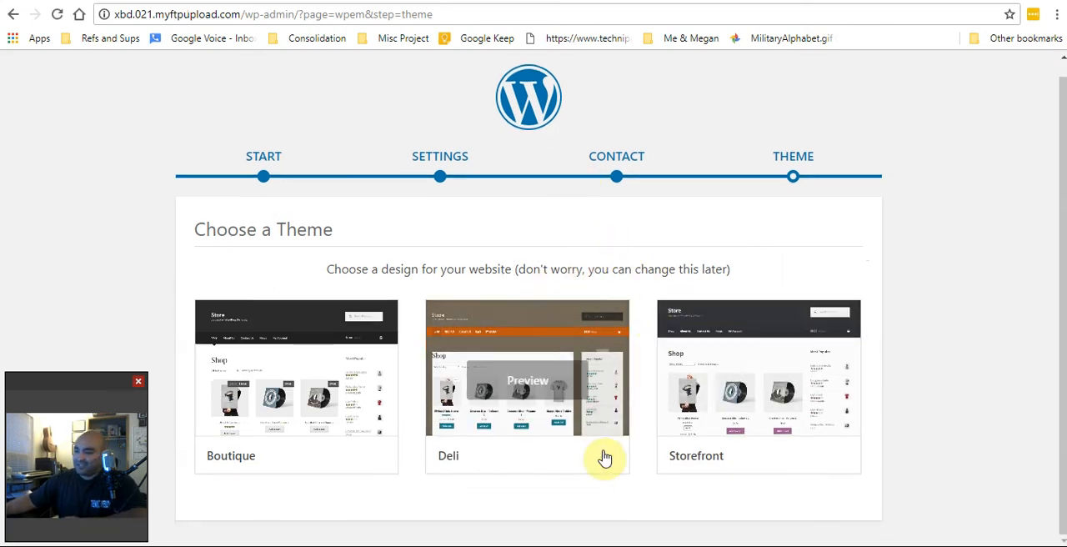
mouse_move(438, 380)
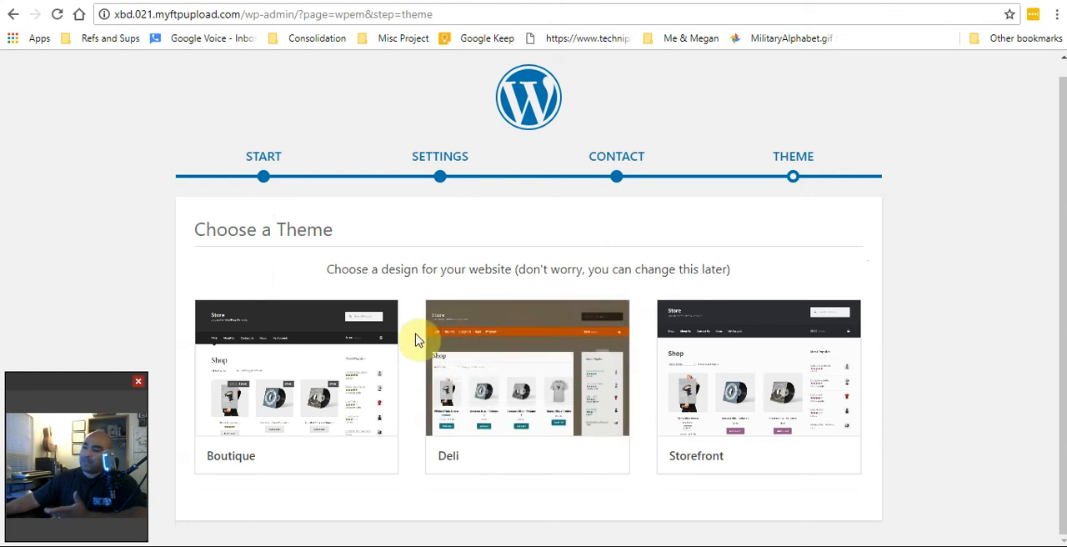
mouse_move(730, 340)
mouse_move(526, 355)
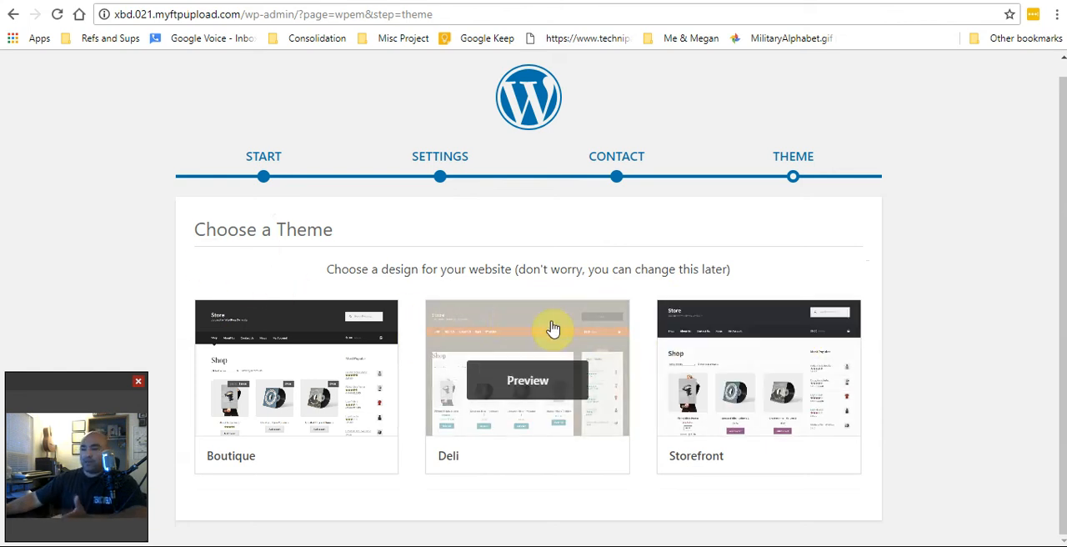
mouse_move(357, 408)
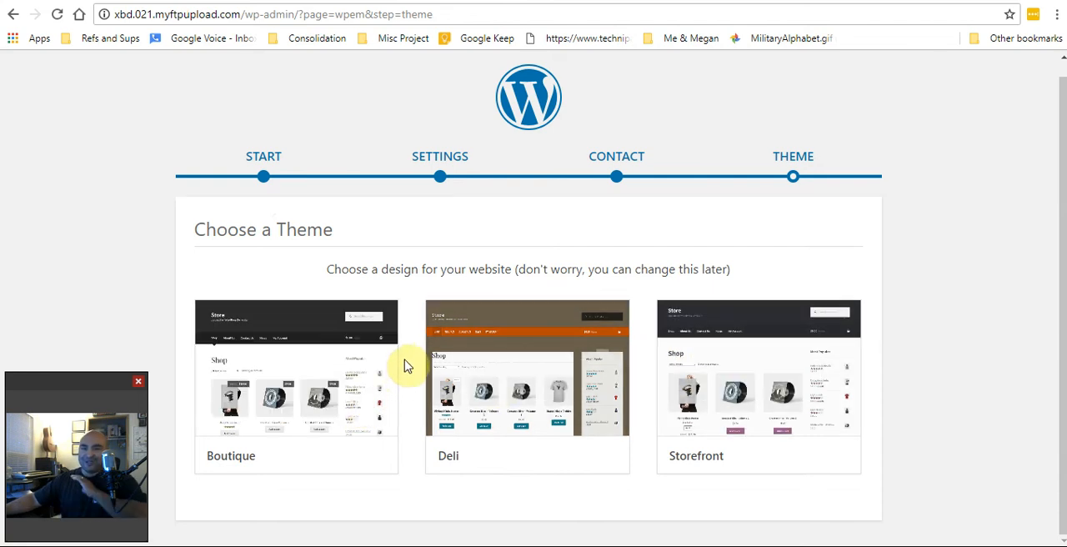
mouse_move(402, 362)
mouse_move(469, 345)
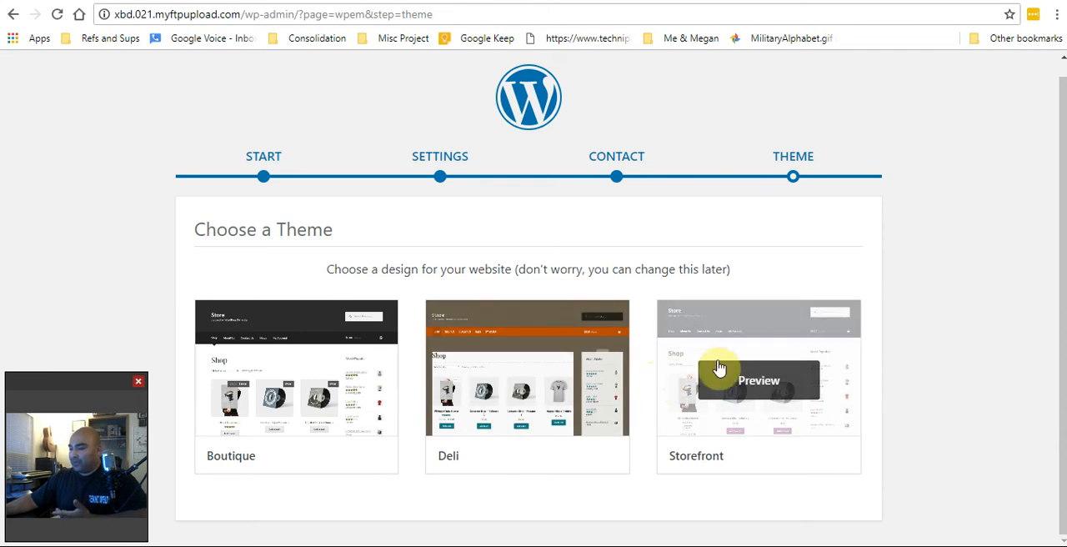
click(765, 390)
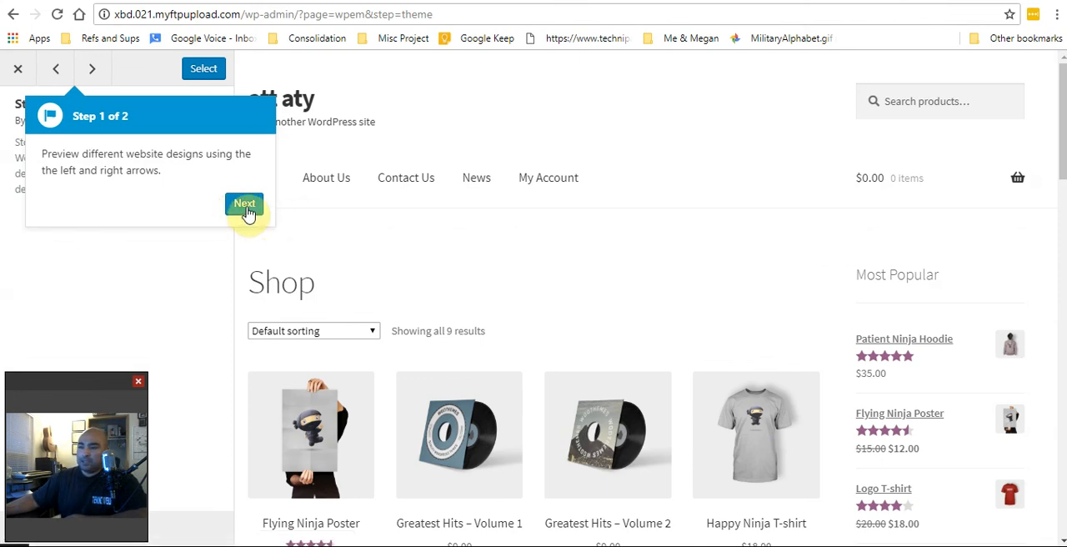
click(245, 206)
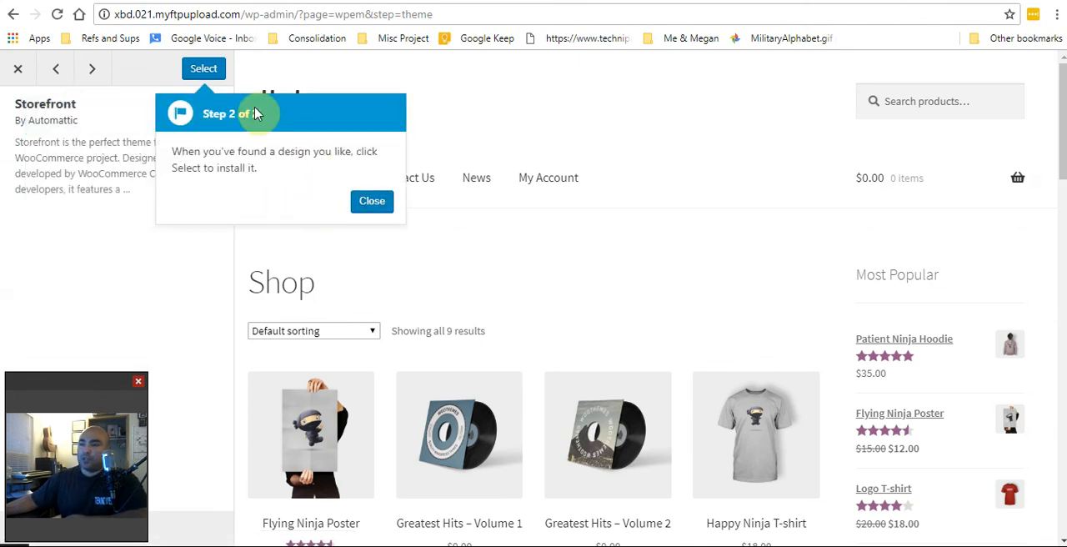
click(367, 202)
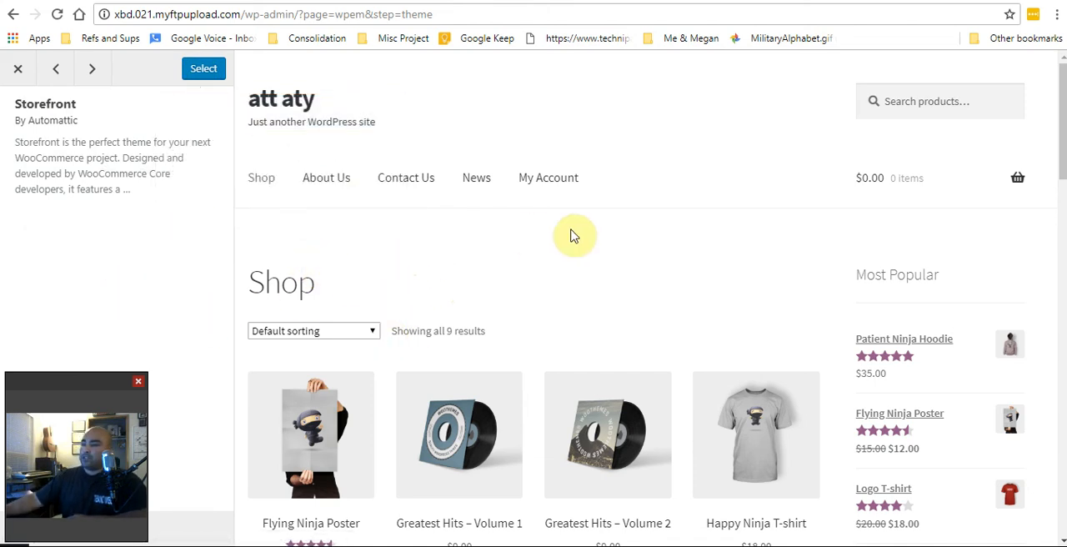
Review the Storefront shop page preview and choose Storefront as the website's theme
scroll(752, 266, down, 4)
scroll(741, 267, down, 5)
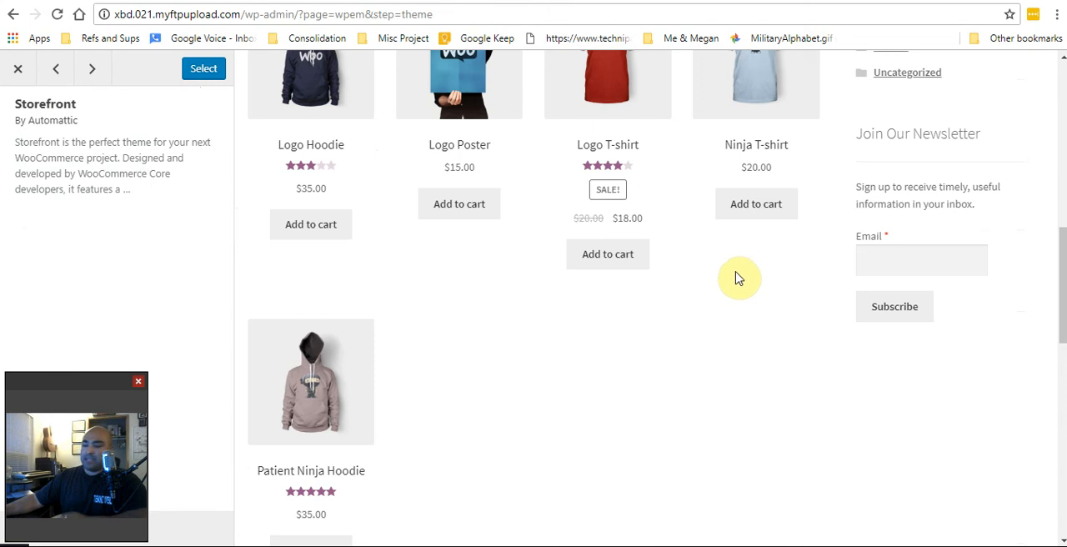
scroll(738, 266, down, 2)
scroll(720, 275, up, 6)
scroll(720, 269, up, 5)
scroll(715, 265, down, 2)
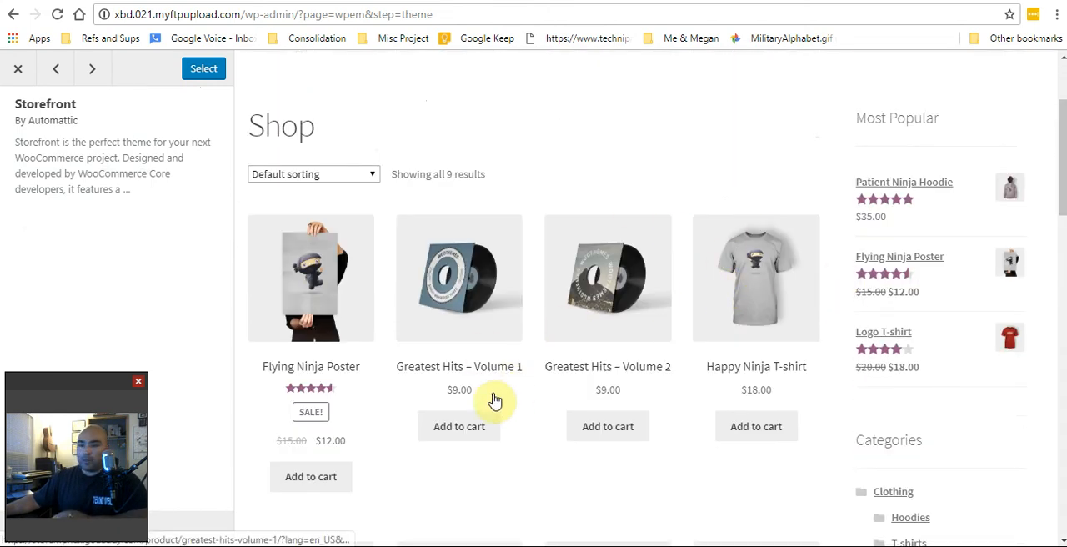
scroll(407, 362, up, 3)
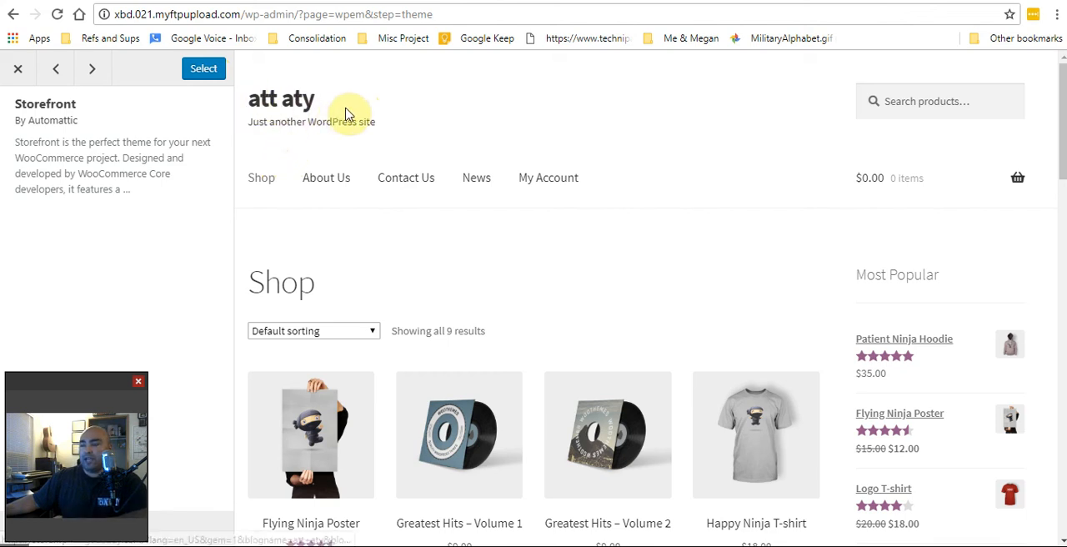
click(205, 70)
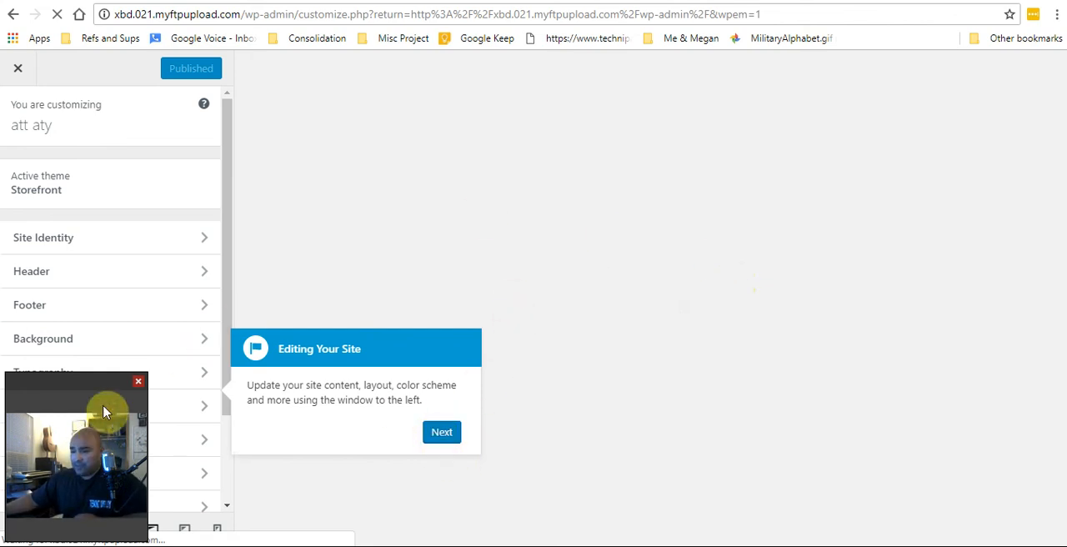
drag(99, 387, 999, 376)
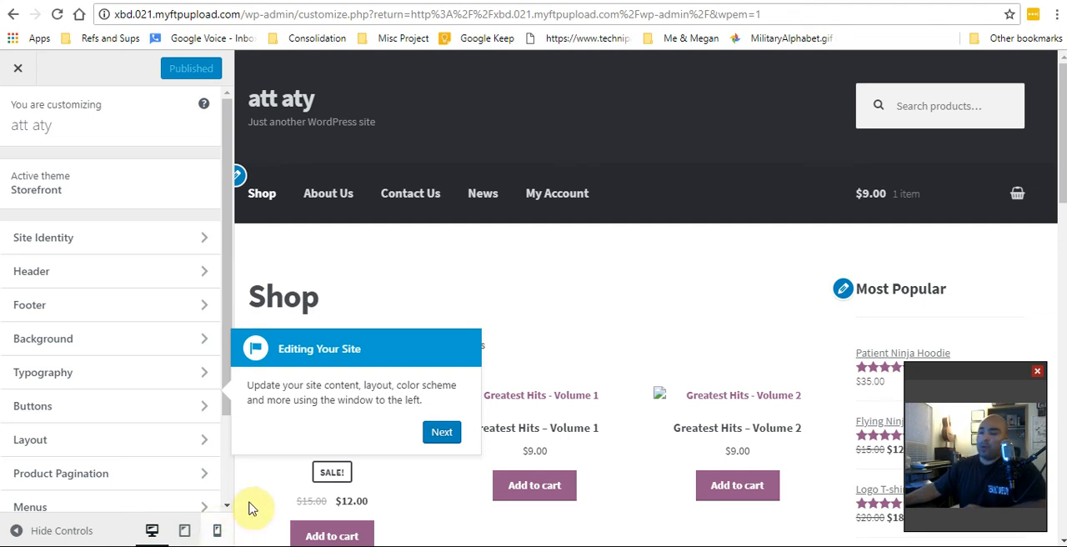
Check the shop page in the tablet and mobile previews, return to desktop view, and dismiss the customizer's two guide tips
click(185, 531)
click(215, 532)
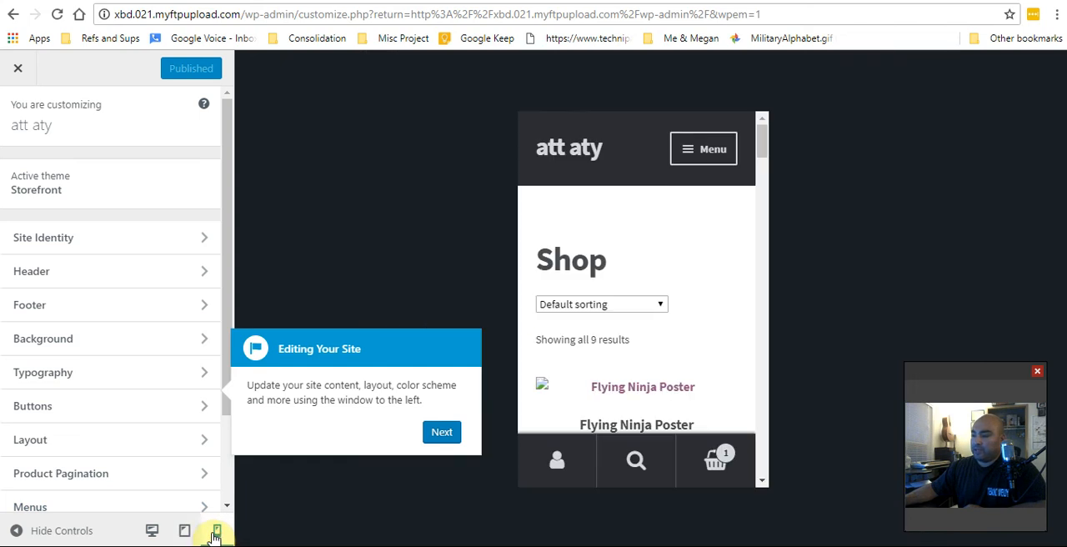
click(151, 531)
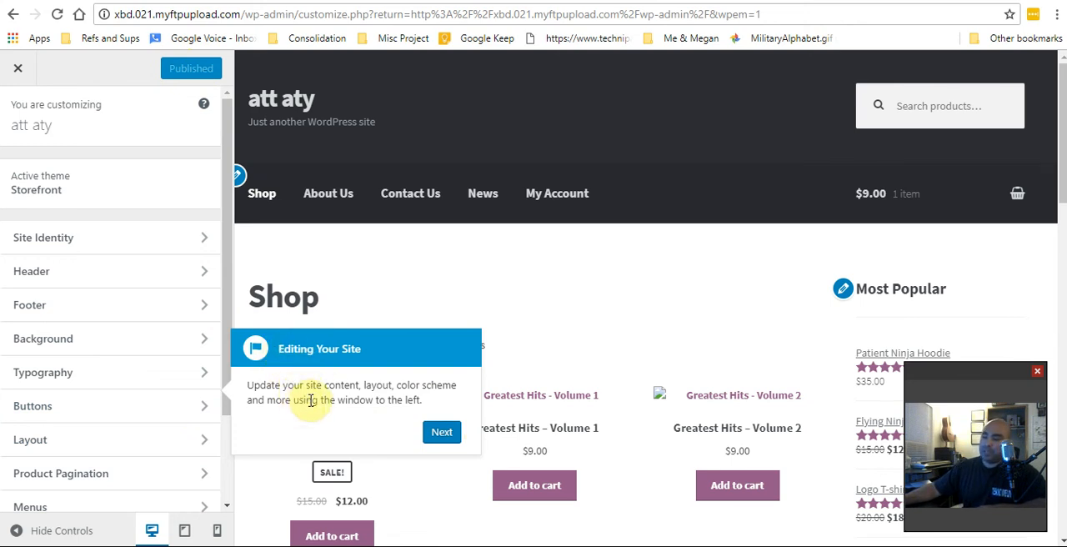
click(444, 432)
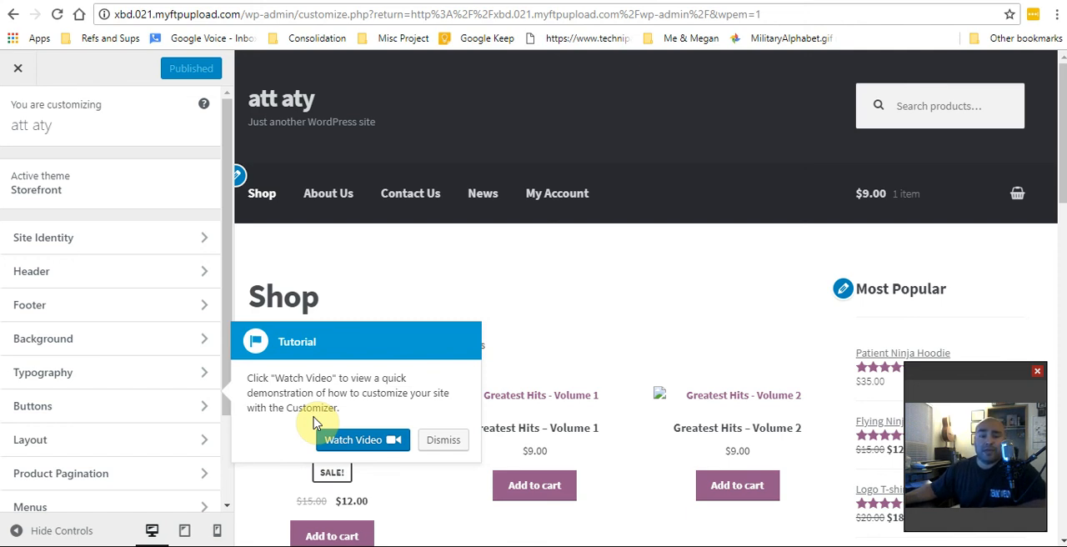
click(444, 440)
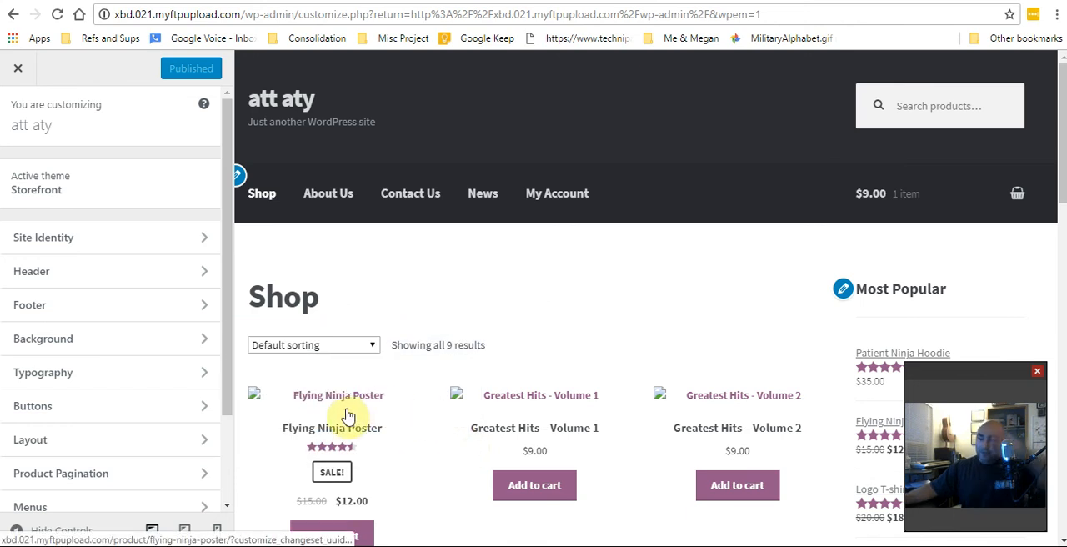
Review the Site Identity options for logo, site title, tagline and site icon, and leave the customizer for the dashboard
click(208, 243)
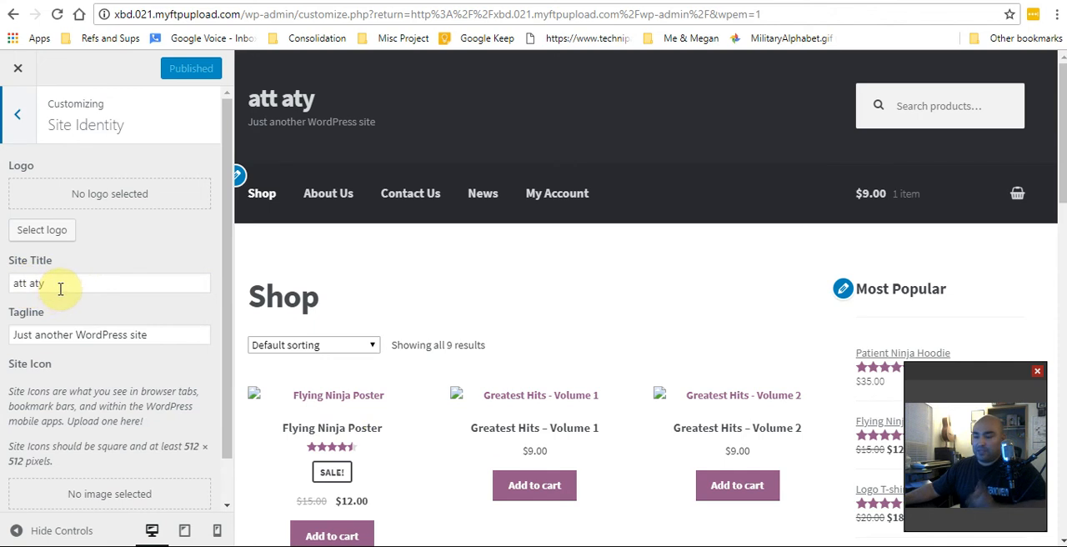
scroll(125, 350, down, 1)
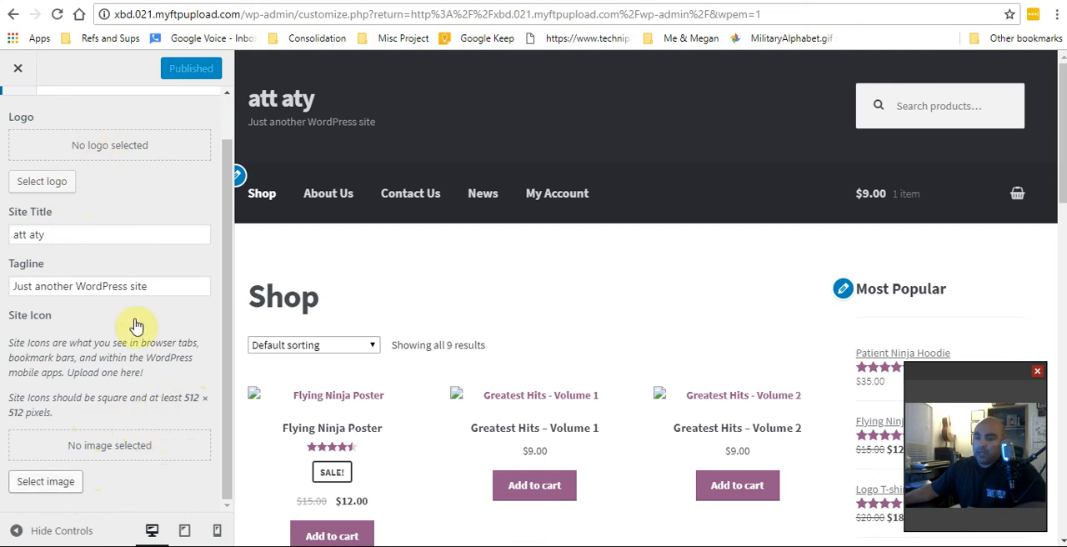
click(18, 73)
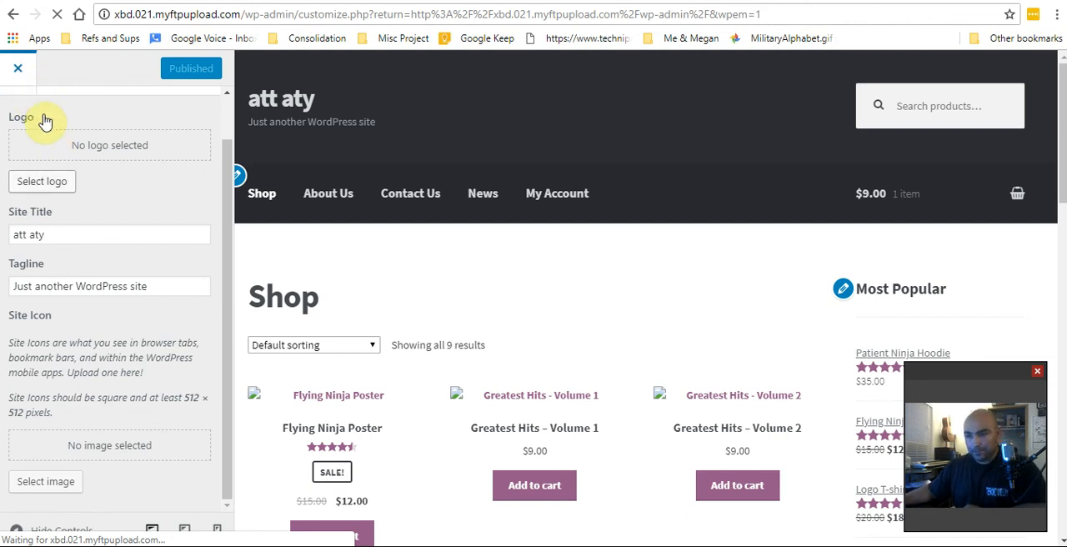
click(226, 114)
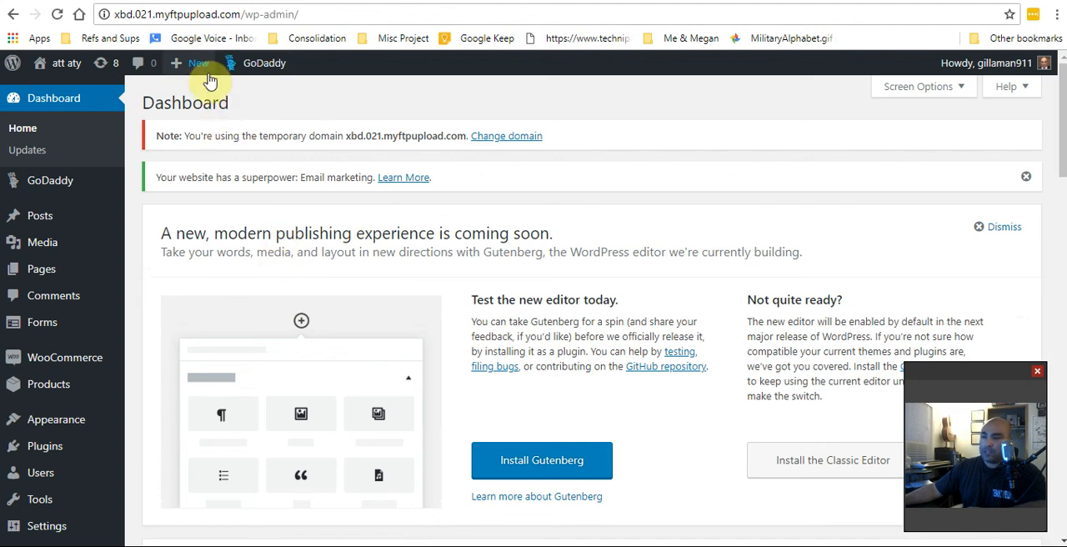
Examine the dashboard's Appearance options, temporary domain notice, Gutenberg and Classic Editor offers, and the WordPress getting-started links
scroll(95, 369, down, 5)
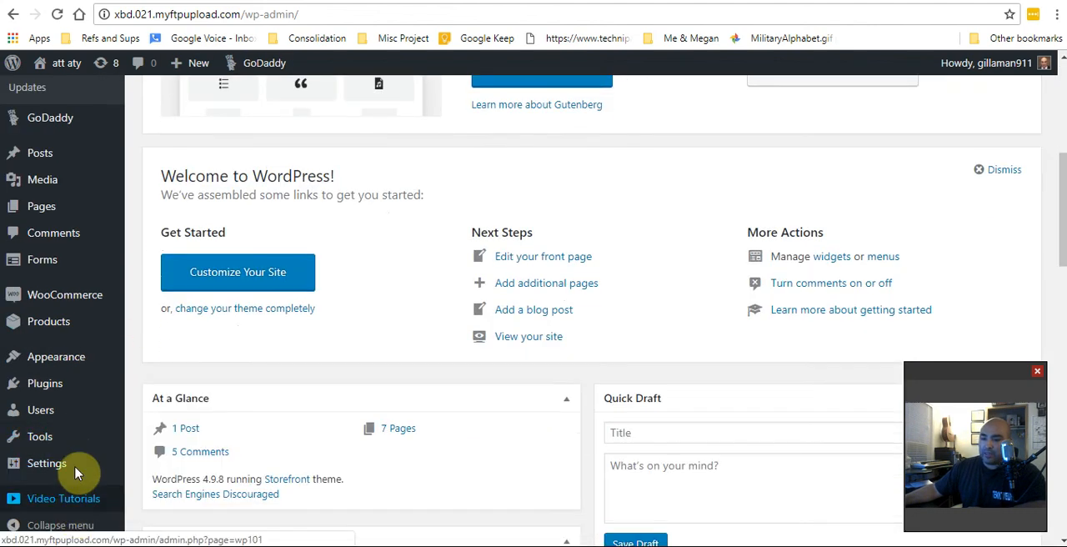
mouse_move(83, 364)
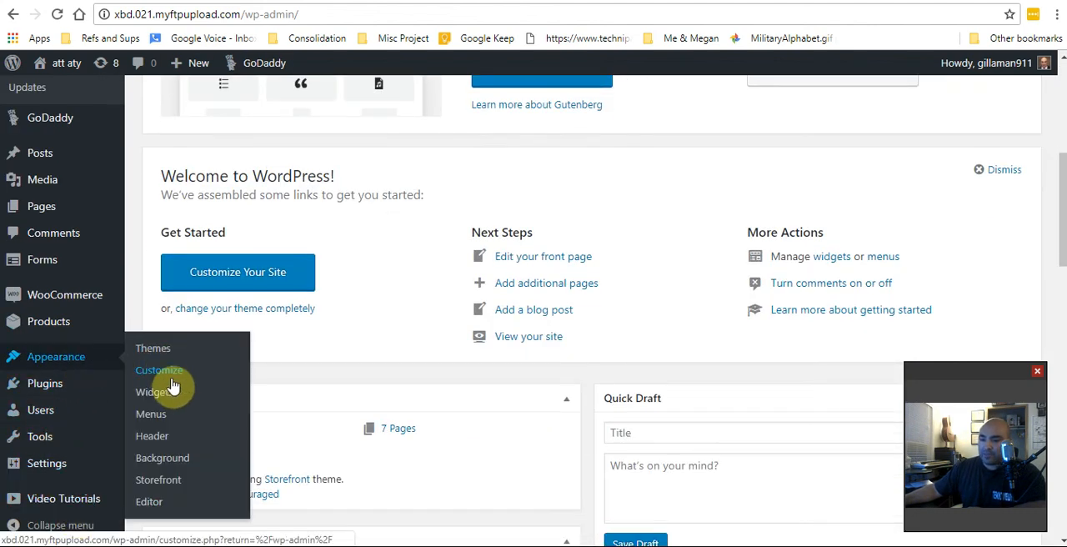
scroll(209, 279, up, 5)
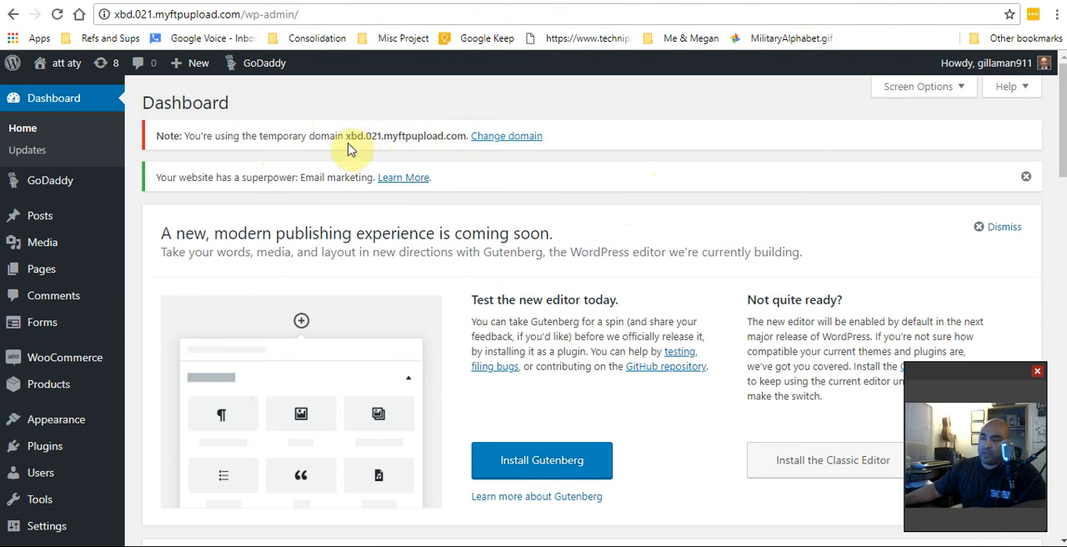
drag(348, 135, 460, 135)
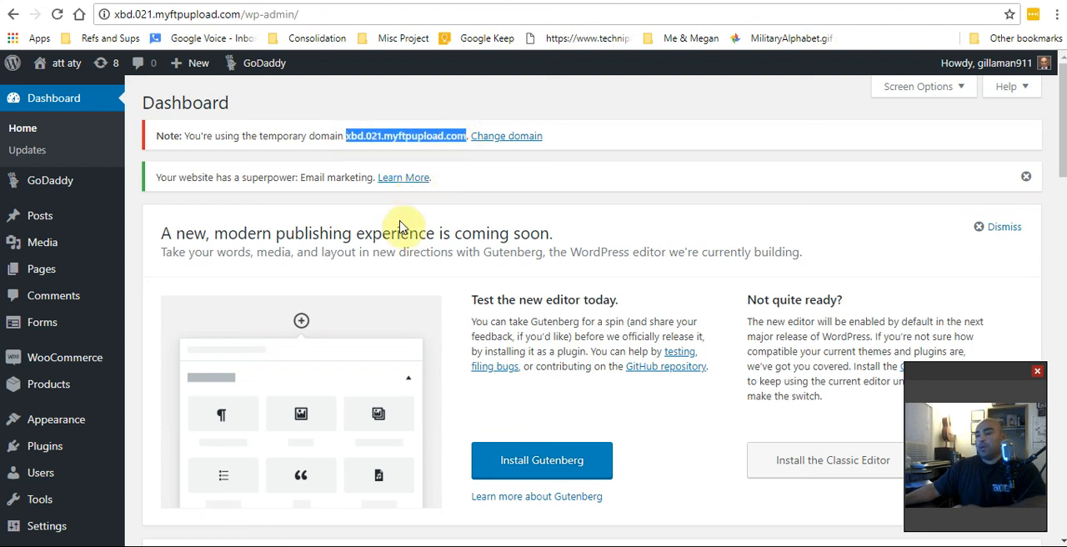
scroll(440, 297, down, 1)
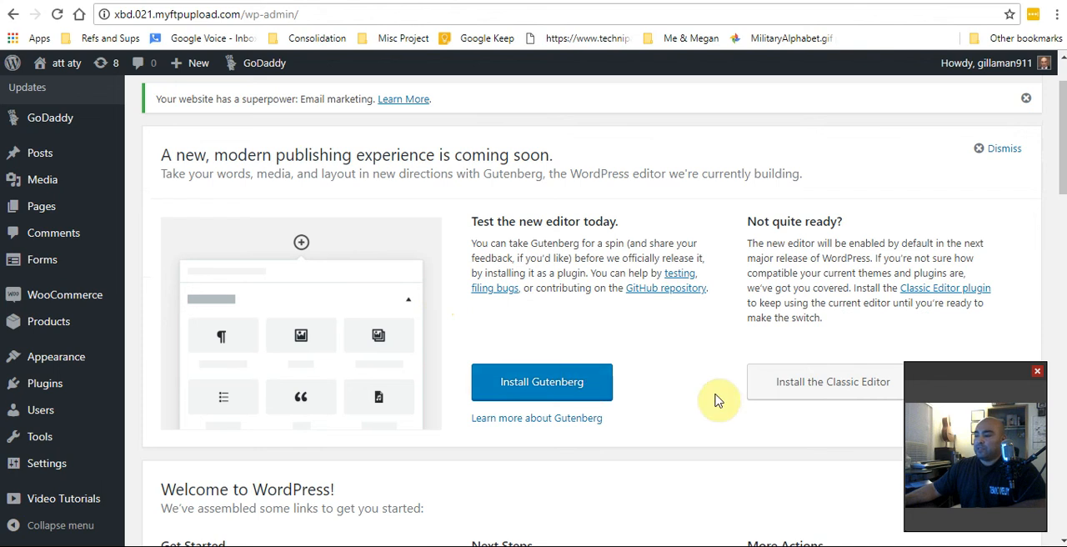
scroll(658, 350, down, 3)
scroll(648, 297, up, 3)
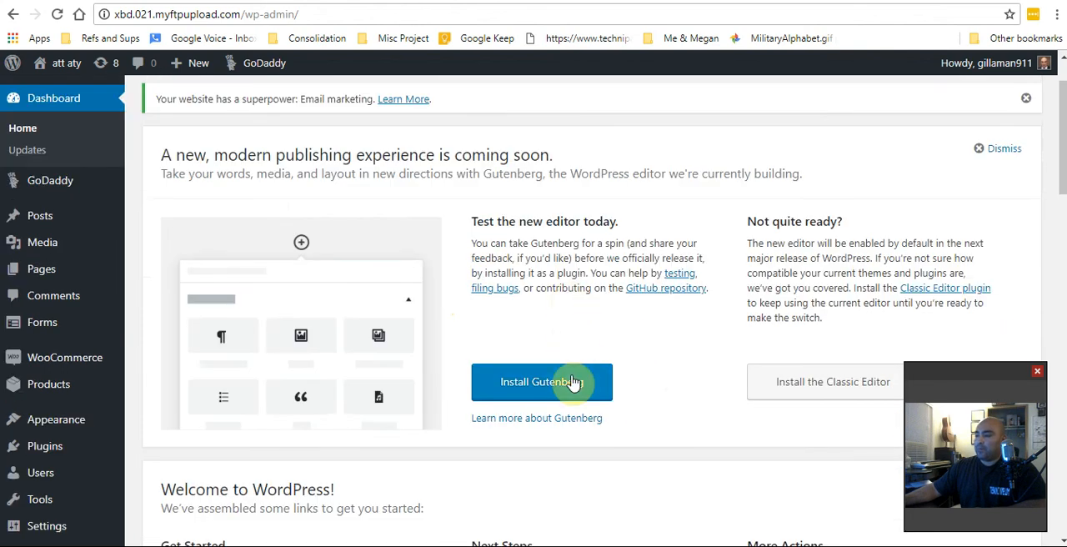
scroll(578, 376, down, 2)
scroll(529, 375, down, 2)
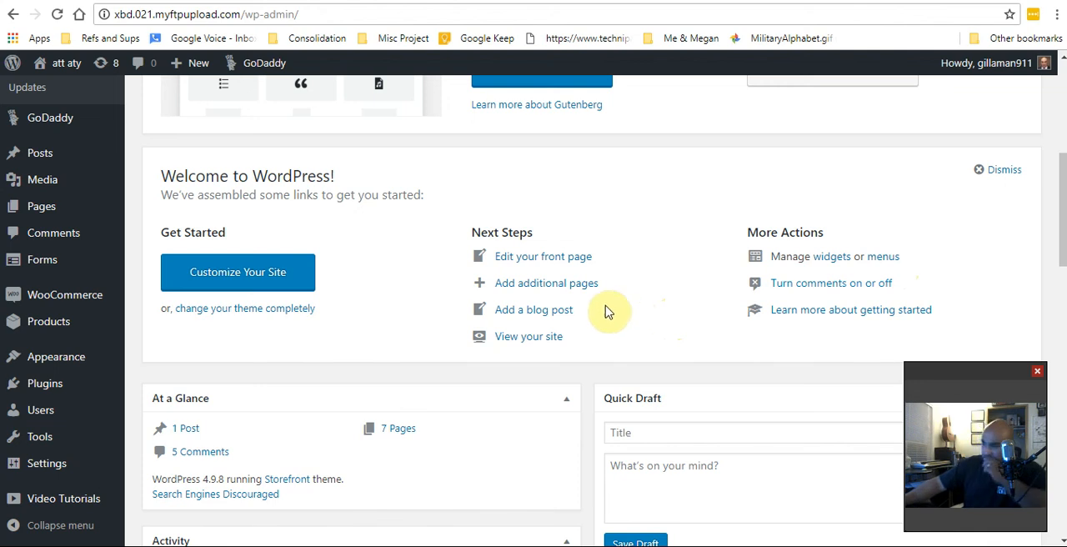
Look over the admin options for Media, Pages, Forms, WooCommerce, Products and Appearance
scroll(71, 246, up, 5)
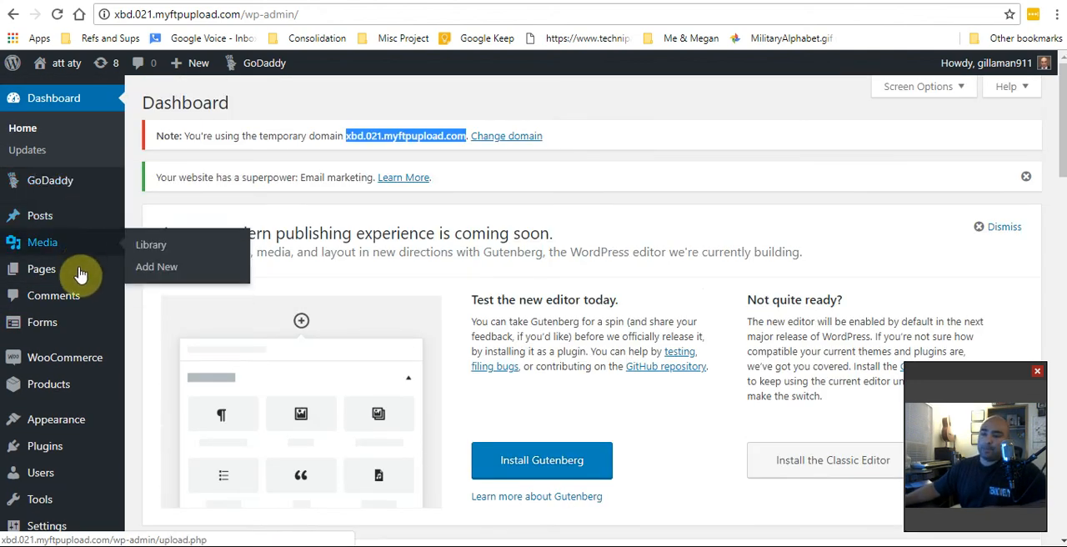
scroll(87, 394, down, 3)
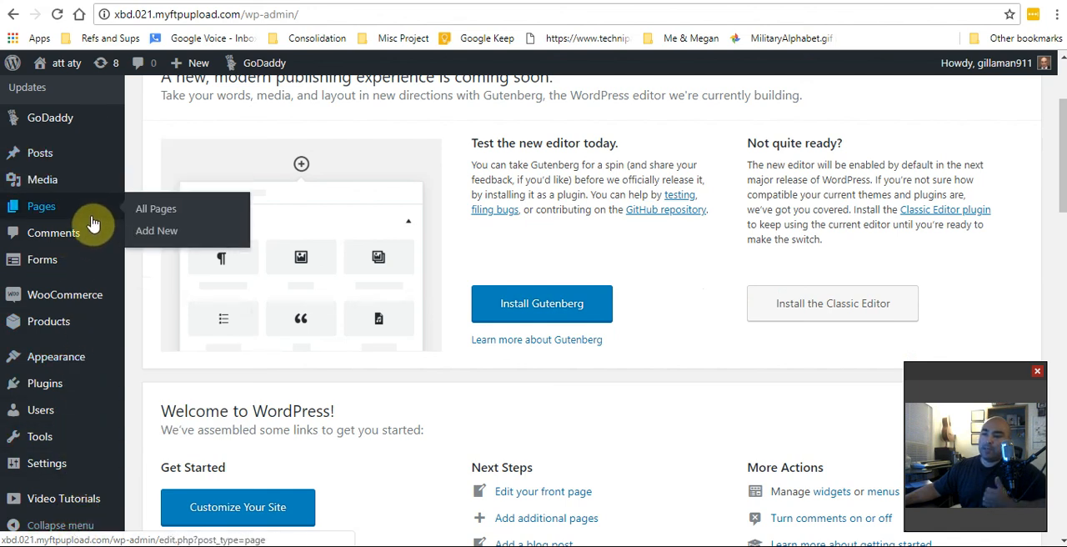
mouse_move(71, 261)
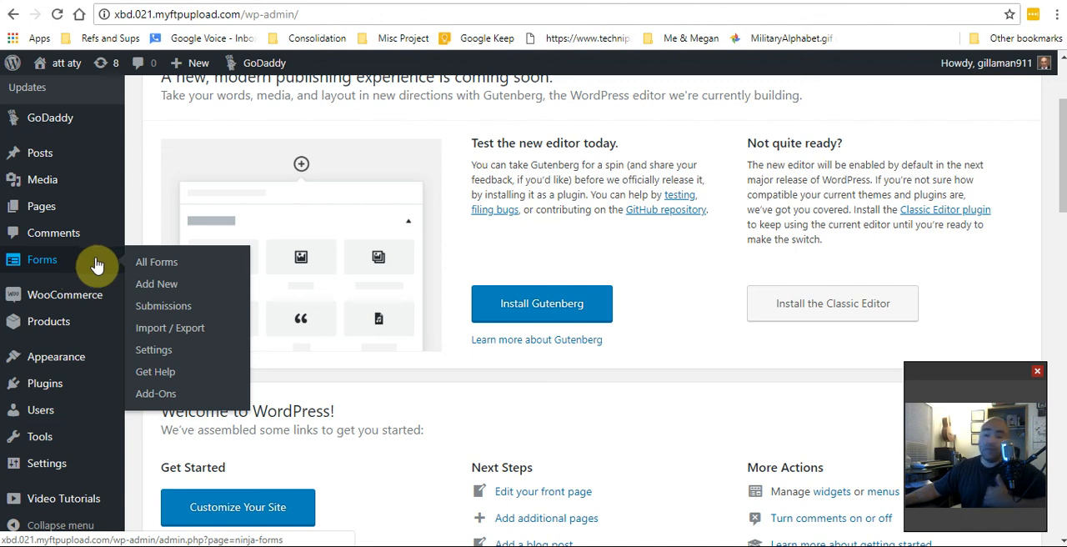
mouse_move(90, 306)
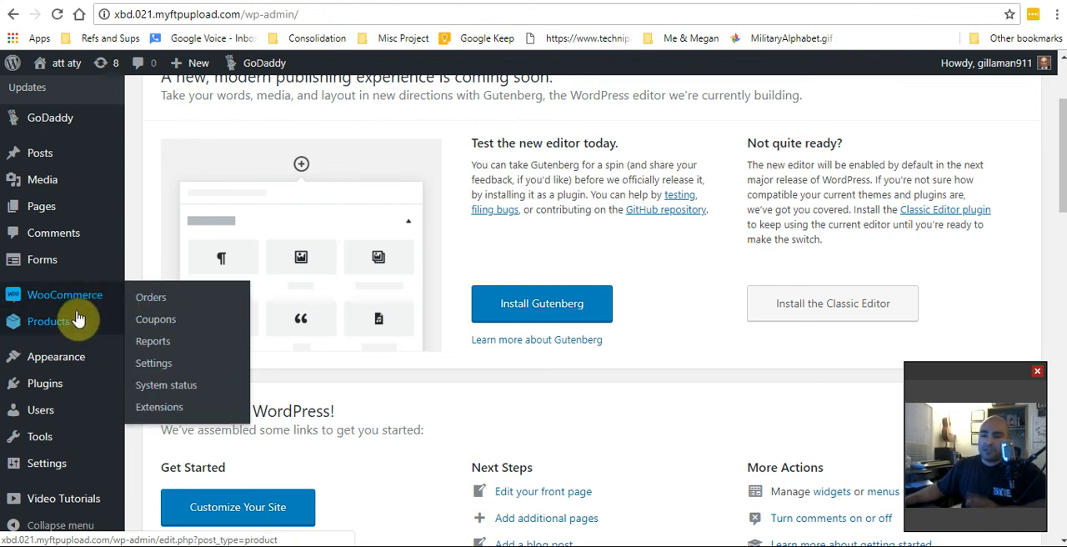
mouse_move(70, 332)
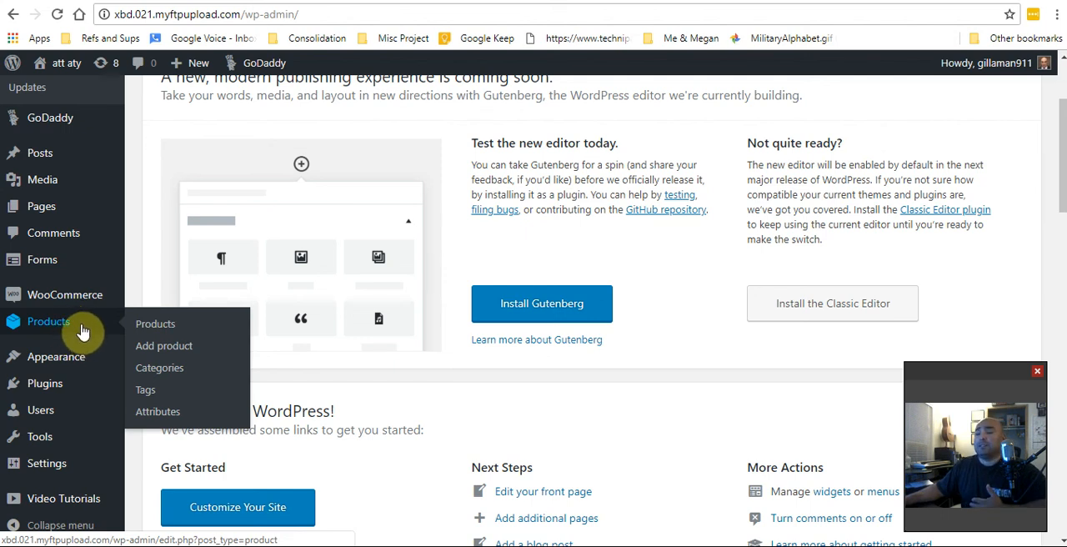
mouse_move(76, 367)
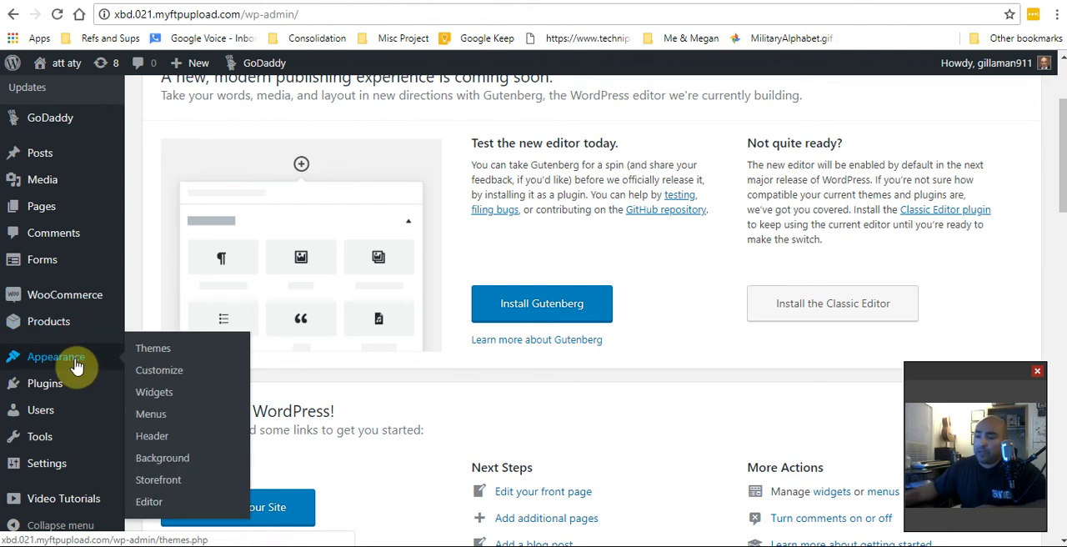
Open the Themes page and examine the installed themes, the theme search and the options for adding a new theme
click(160, 349)
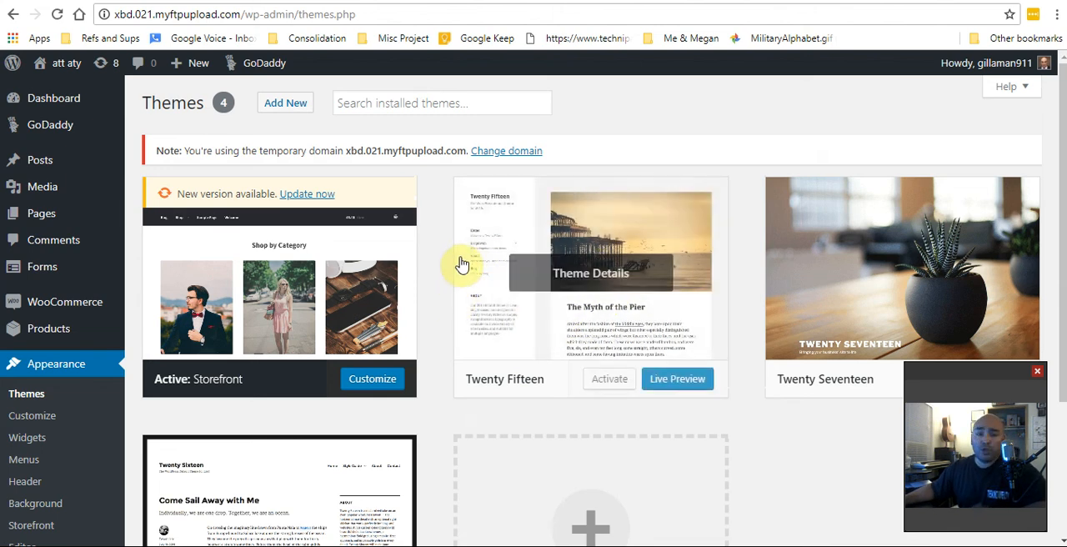
click(416, 102)
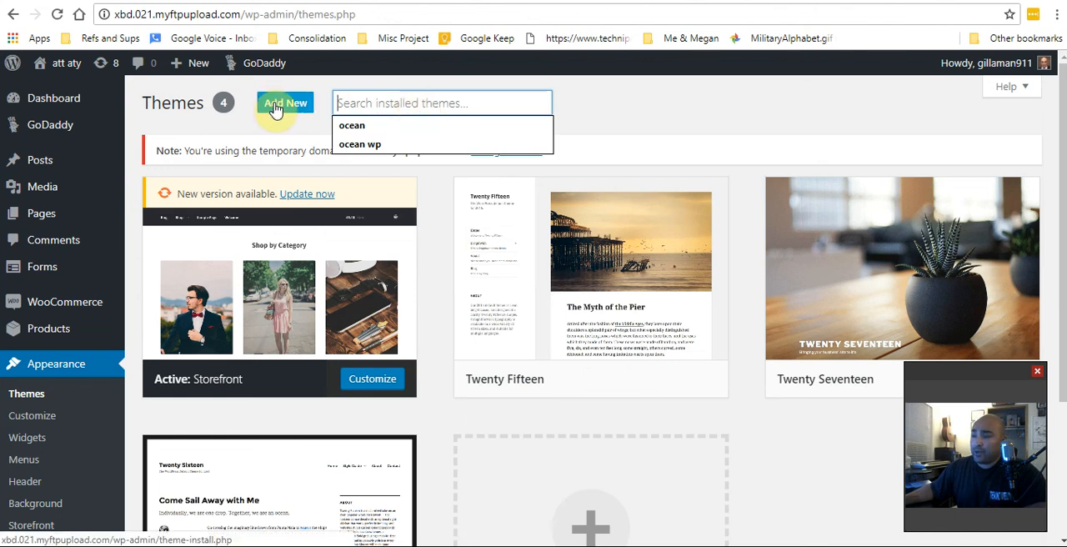
scroll(428, 226, down, 3)
scroll(528, 349, up, 3)
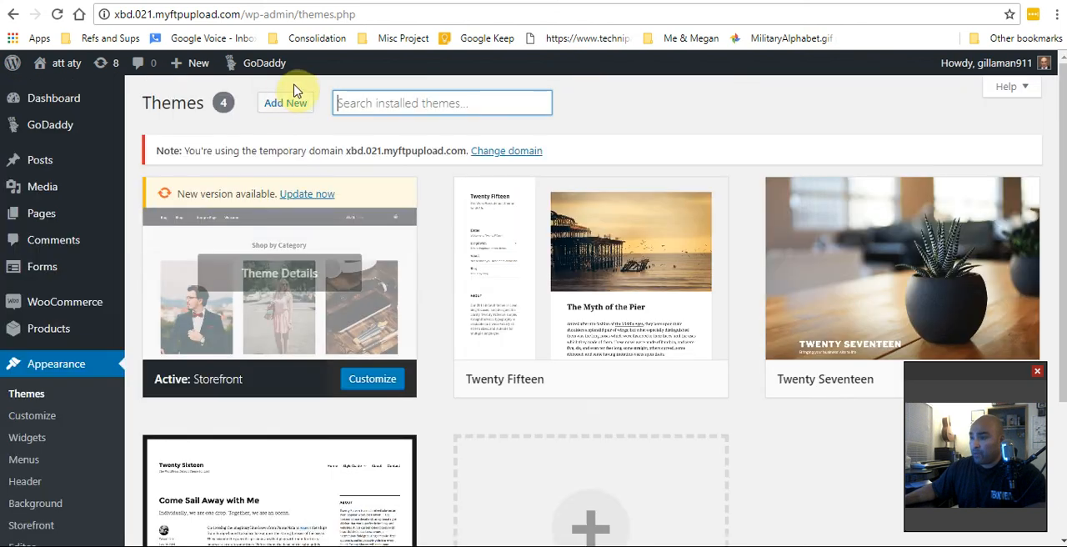
scroll(519, 257, down, 3)
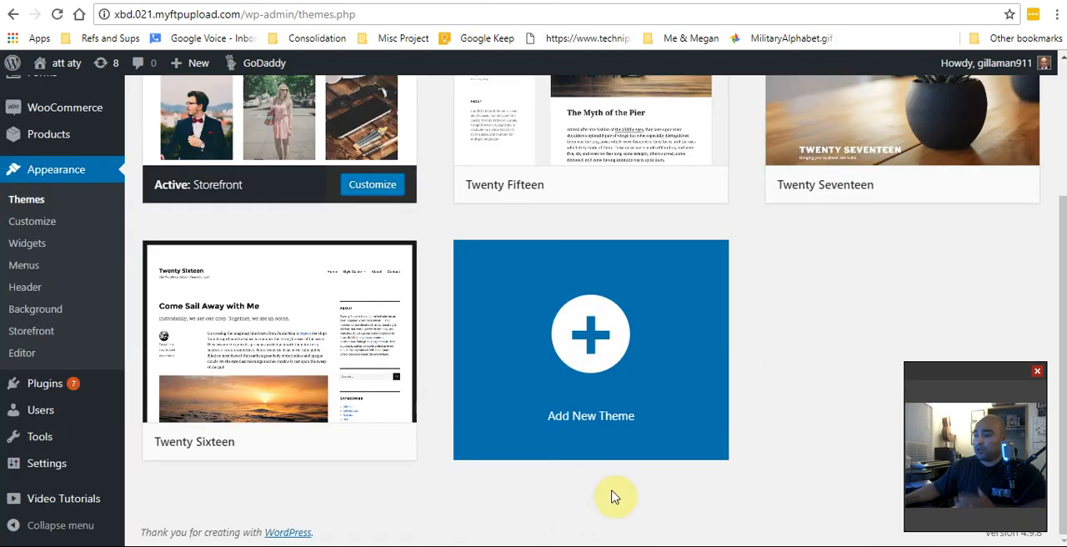
scroll(466, 350, up, 3)
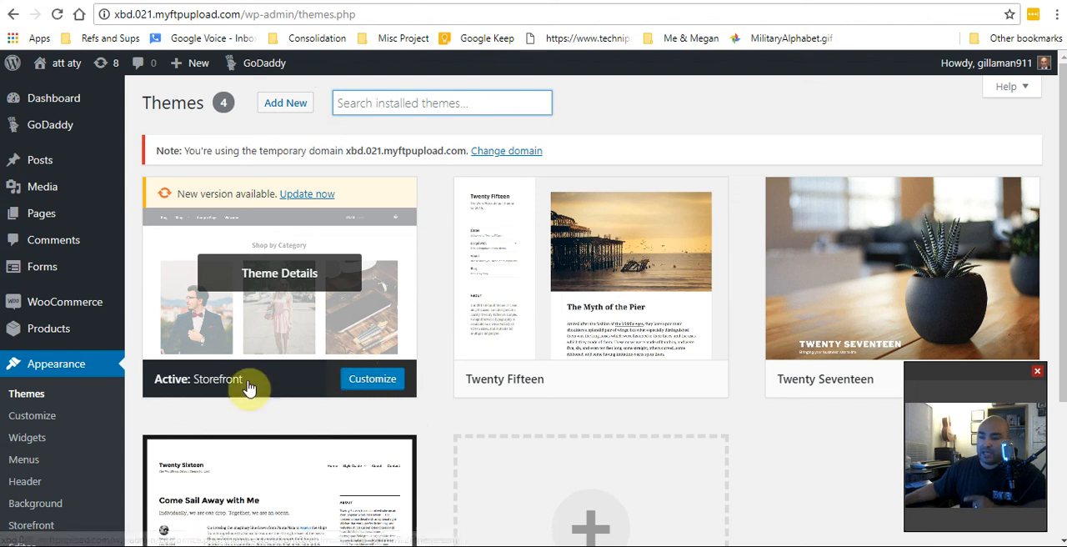
Look over the remaining Appearance entries and the admin options for Users, Tools and Settings
scroll(72, 365, down, 1)
scroll(72, 365, down, 3)
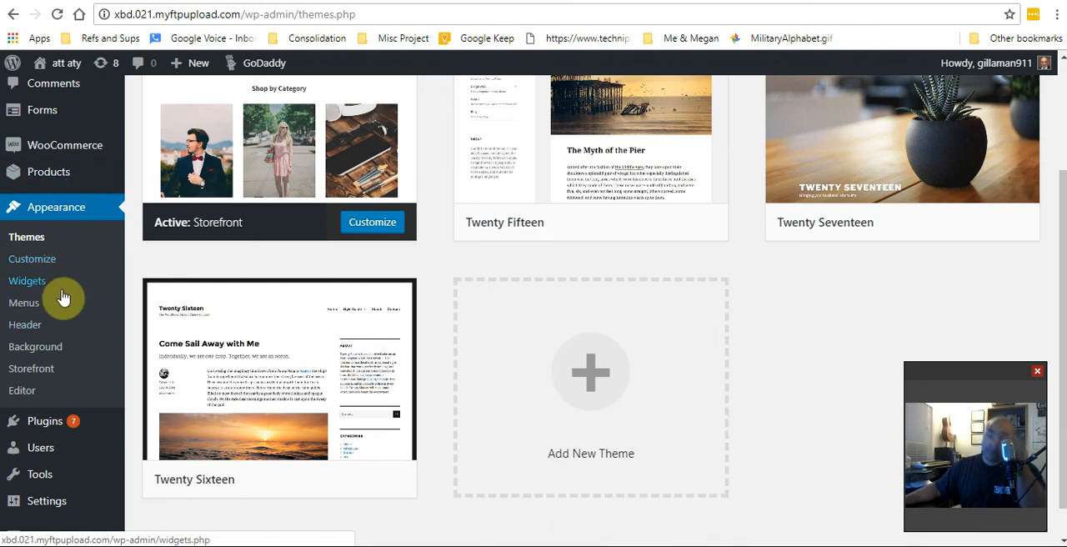
mouse_move(60, 417)
scroll(60, 417, down, 1)
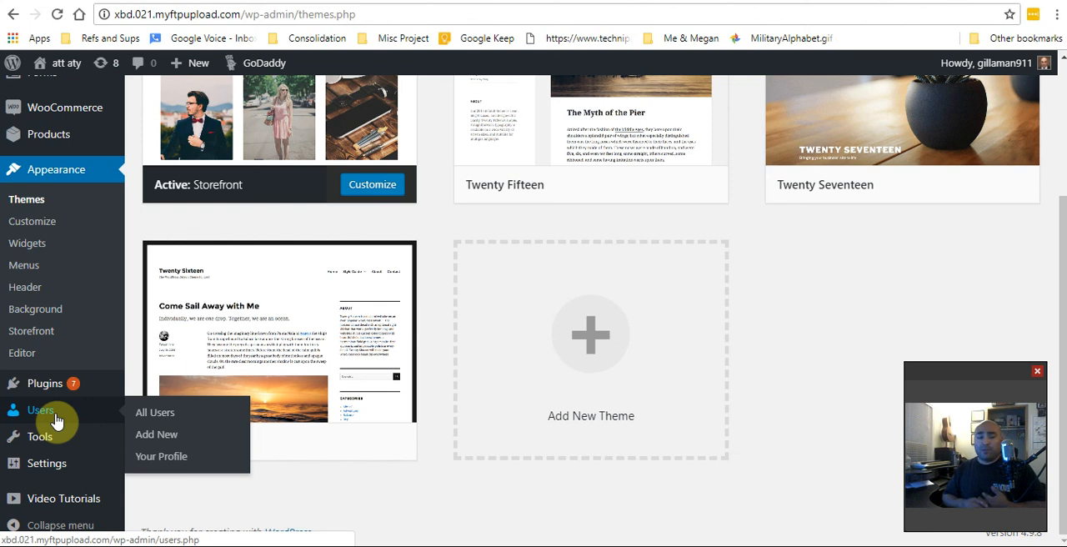
mouse_move(74, 442)
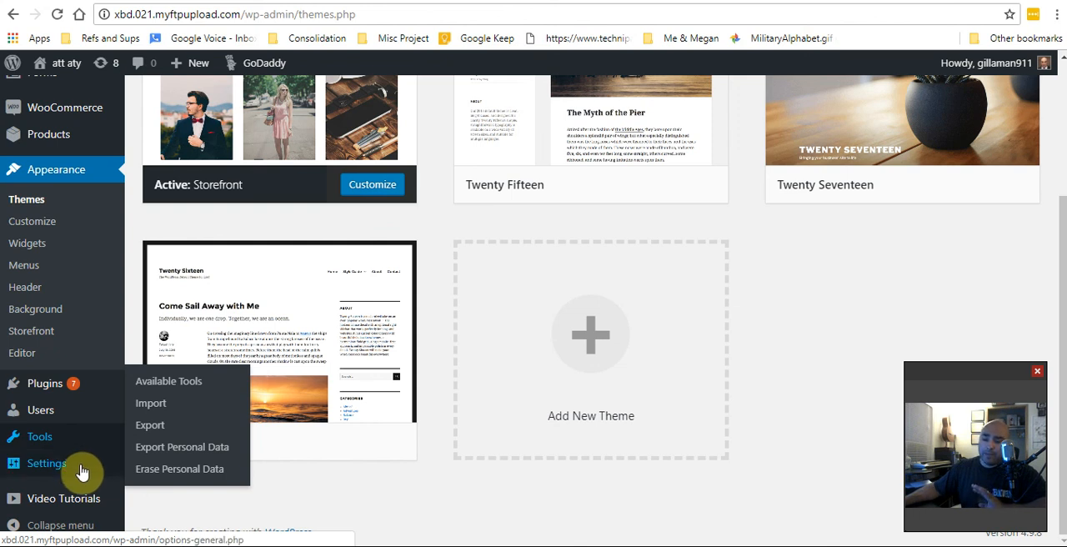
mouse_move(81, 472)
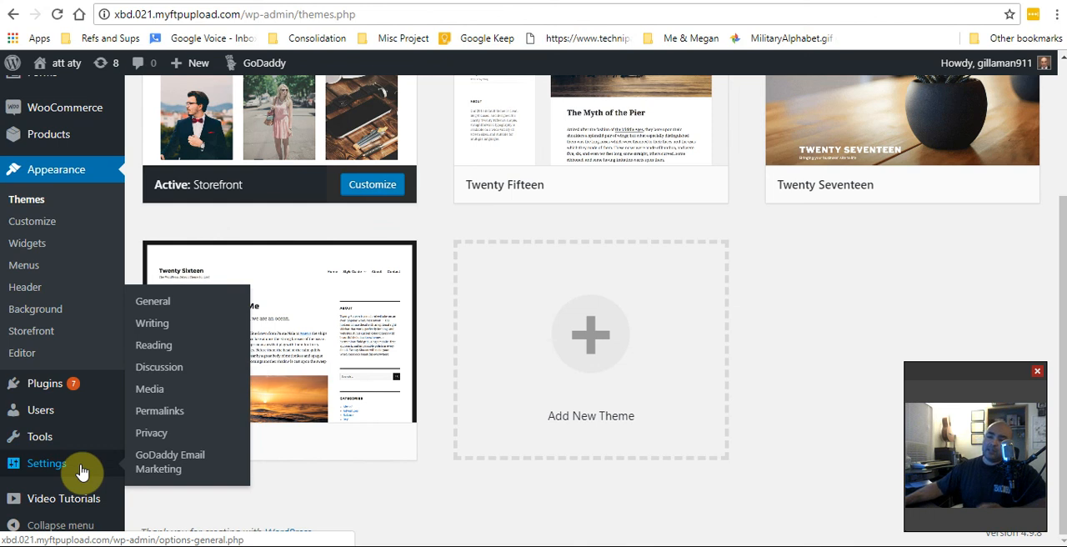